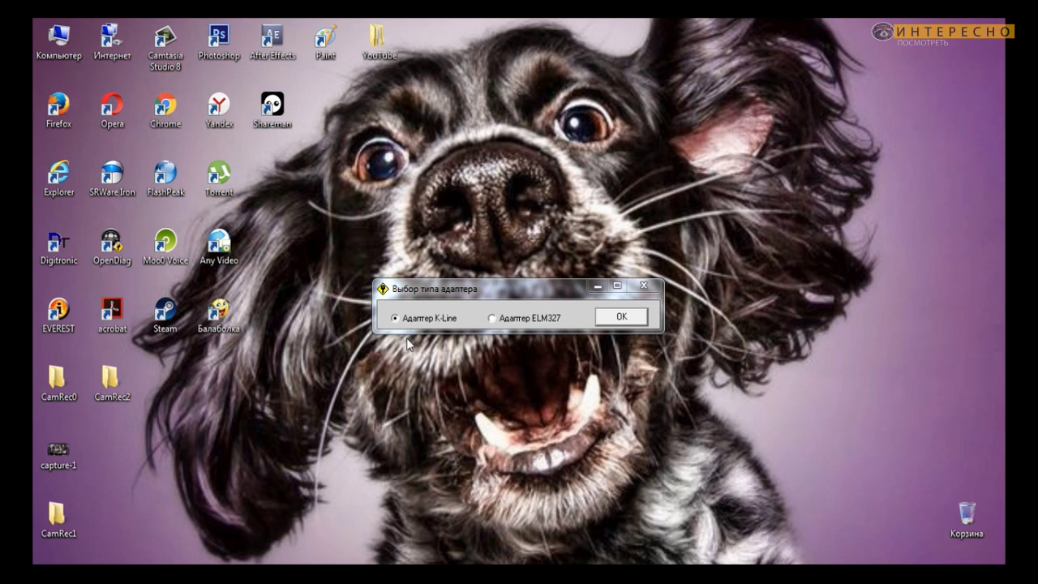
- Connect through the K-Line adapter, detect the car's configuration and open the engine control unit's diagnostics
left_click(621, 317)
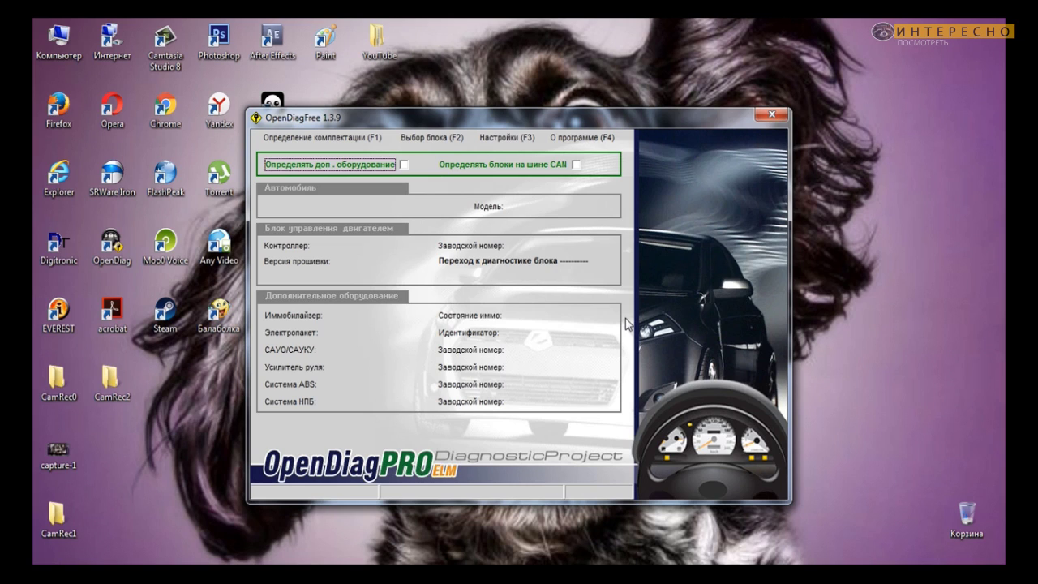
left_click(338, 142)
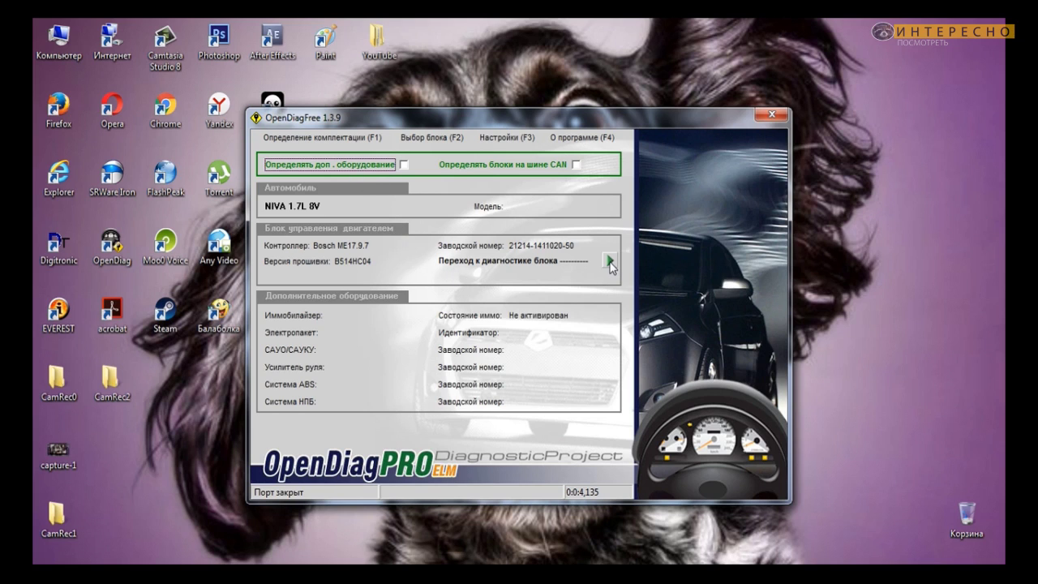
left_click(610, 261)
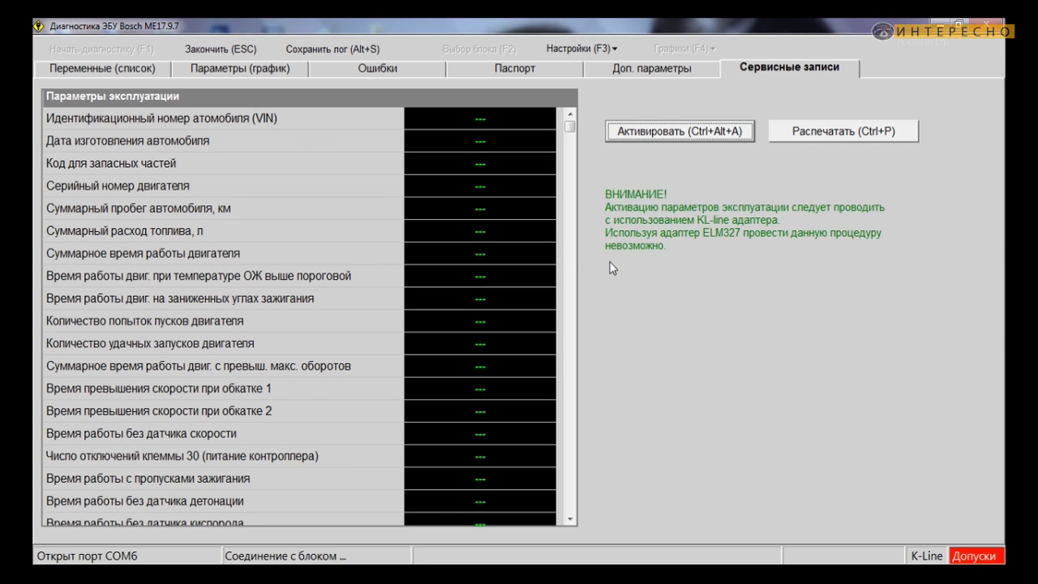
- Examine the control unit's list of variables down to its end, along with the ADC codes (Коды АЦП)
left_click(122, 73)
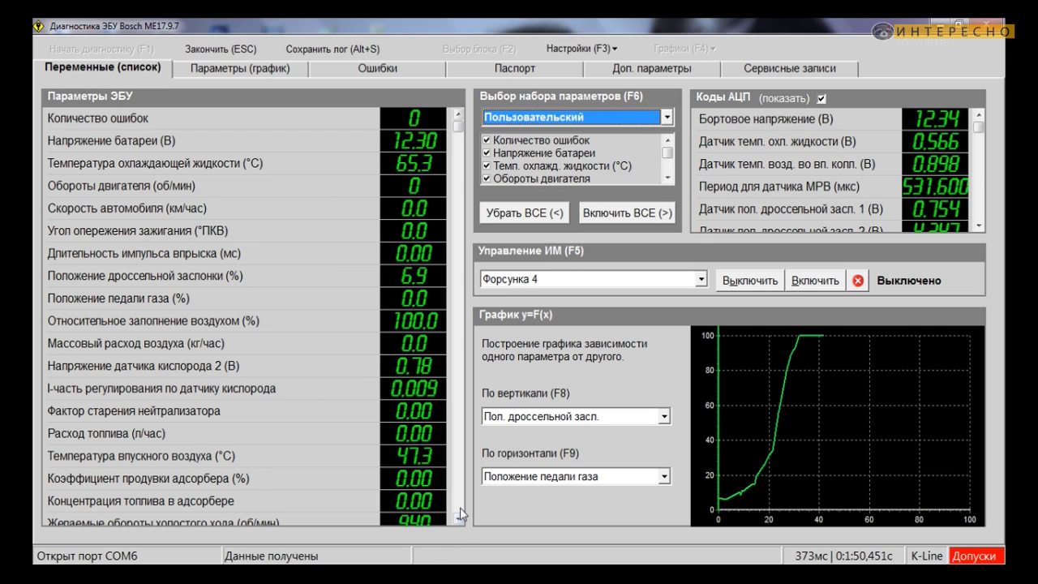
left_click_drag(459, 519, 461, 520)
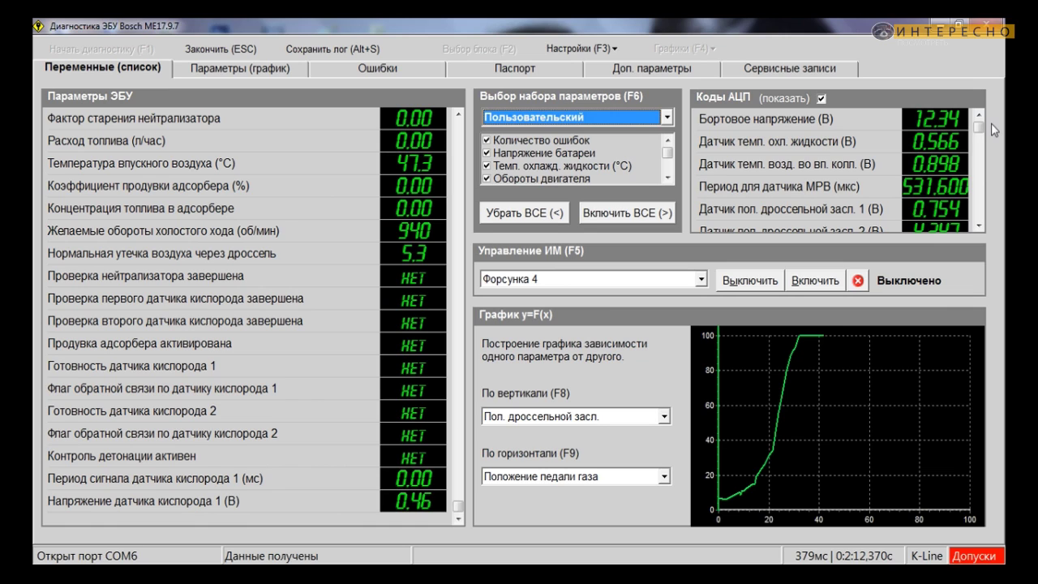
double_click(979, 227)
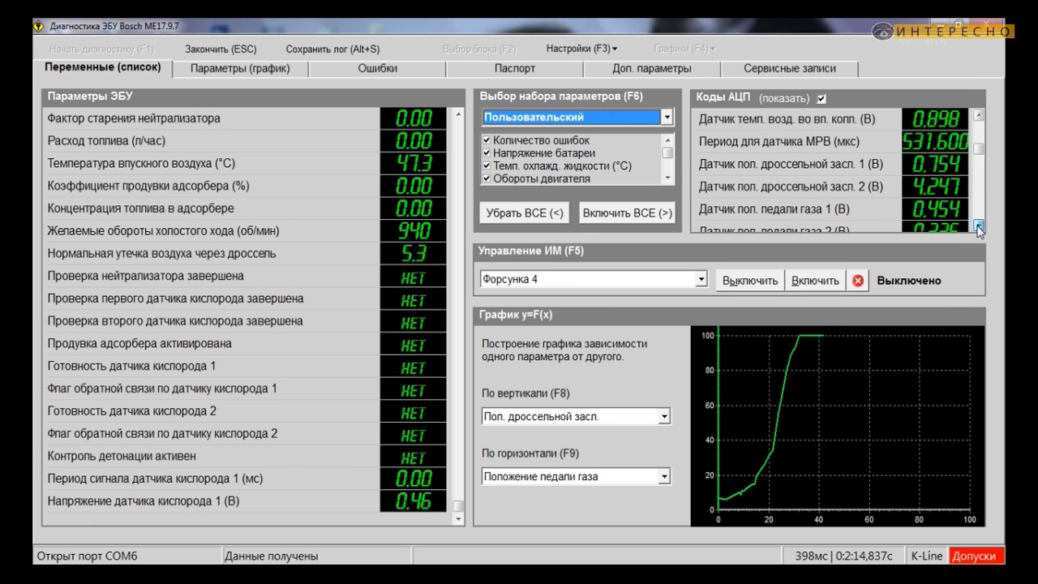
double_click(979, 227)
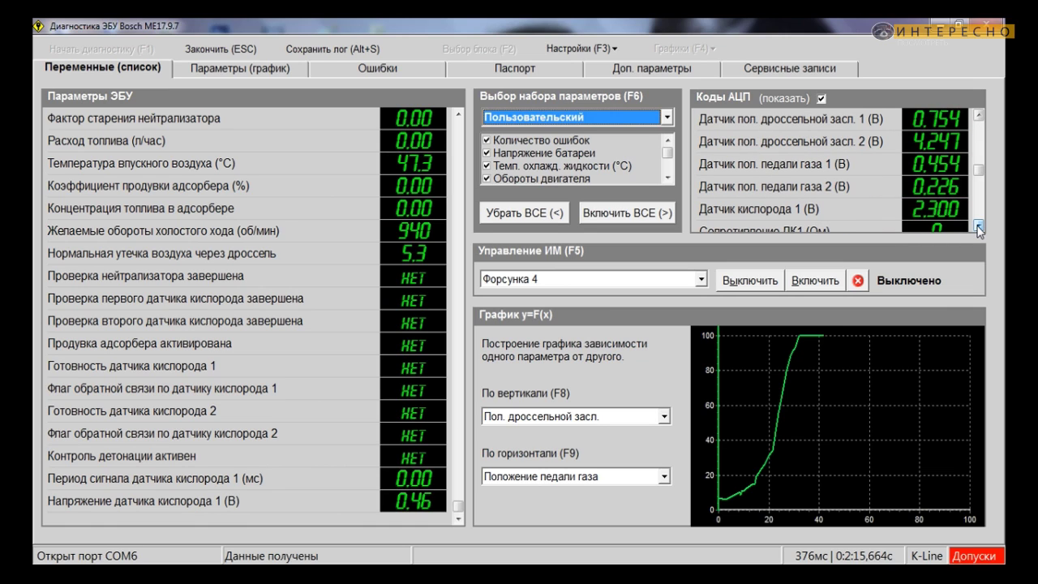
double_click(979, 114)
double_click(979, 115)
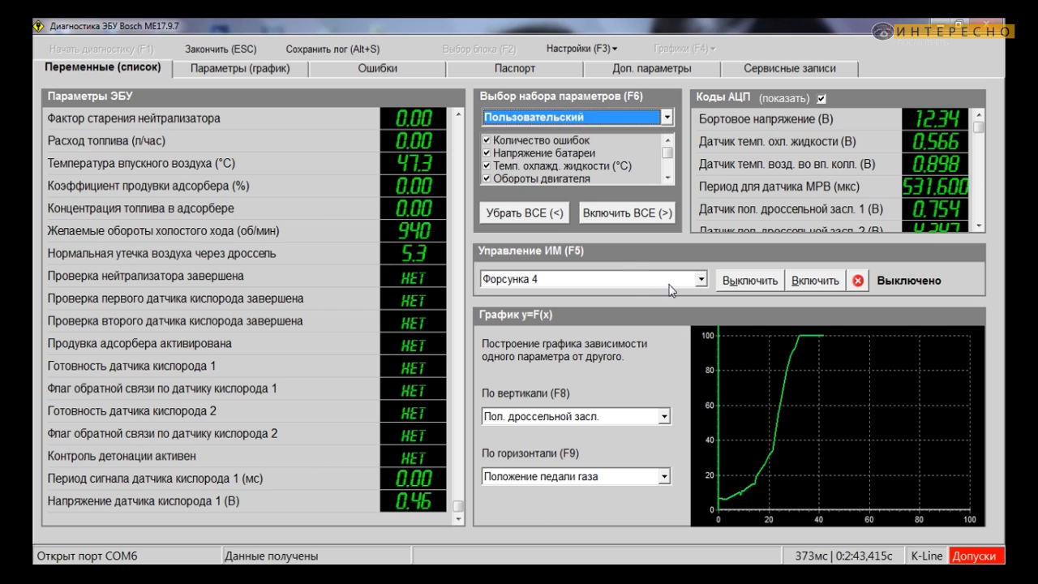
- Test the fuel pump relay (Реле бензонасоса) by turning it on and off
left_click(702, 279)
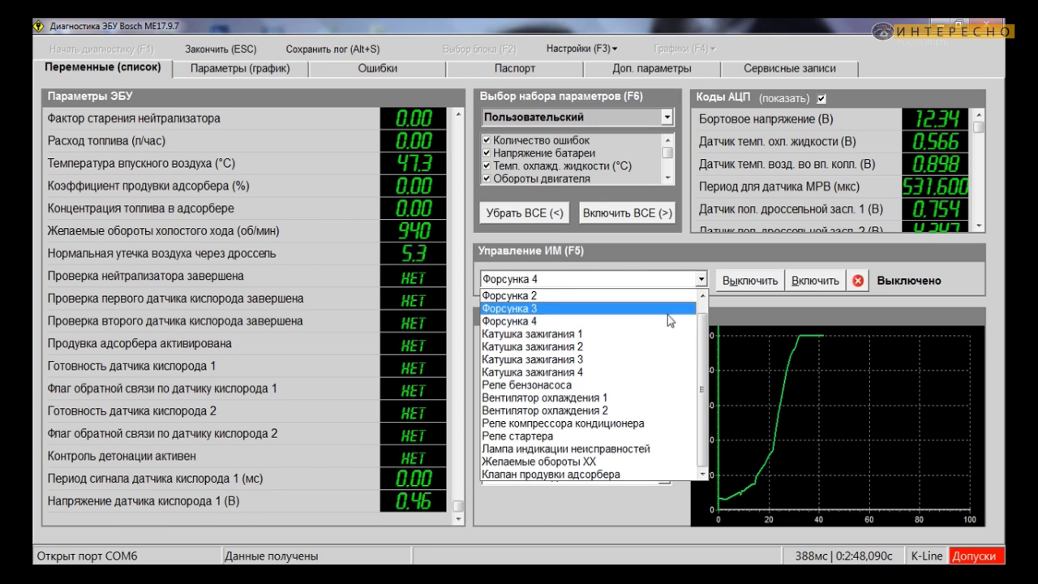
left_click(572, 387)
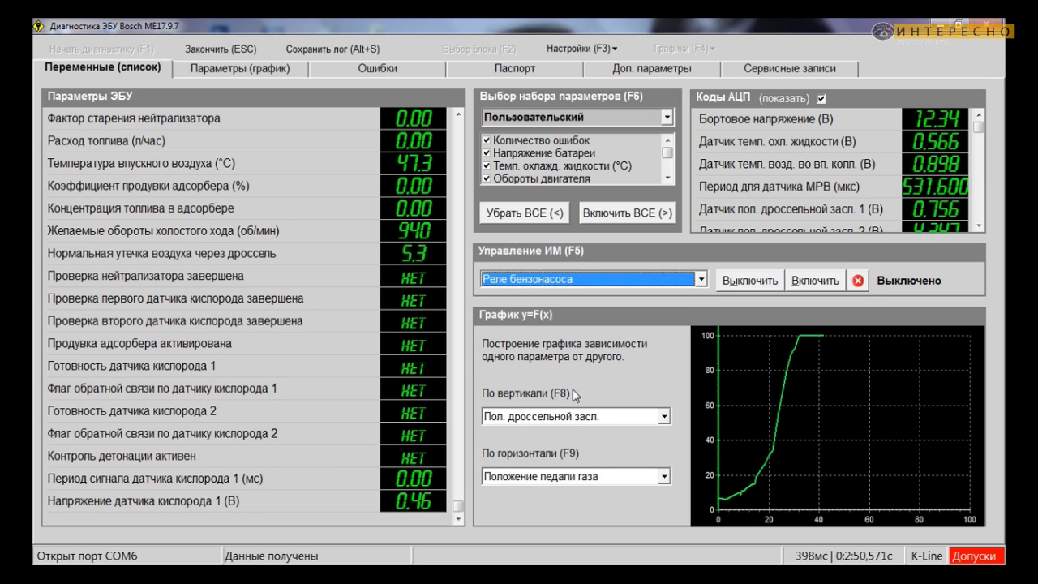
left_click(811, 282)
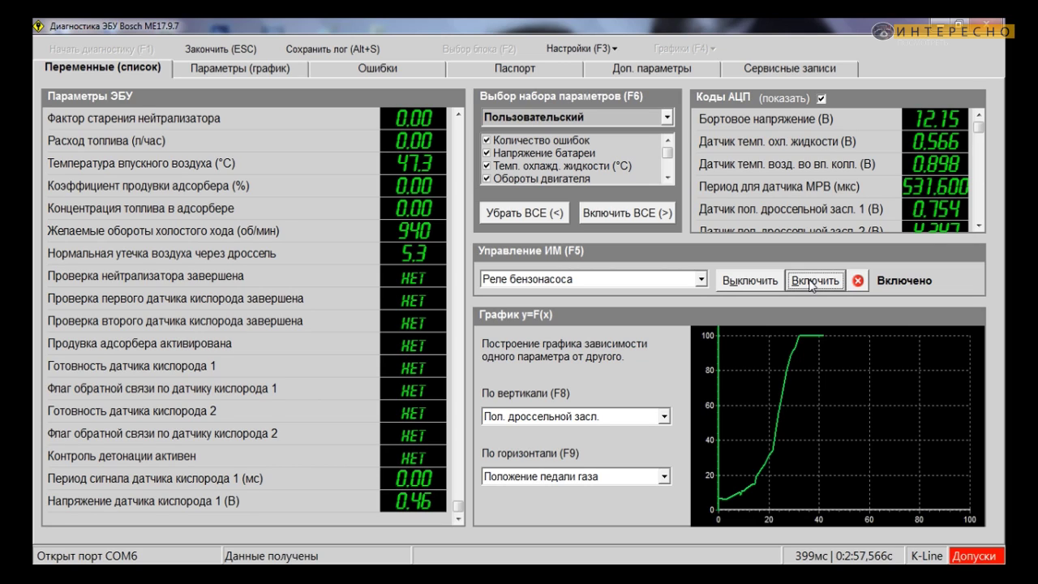
left_click(767, 283)
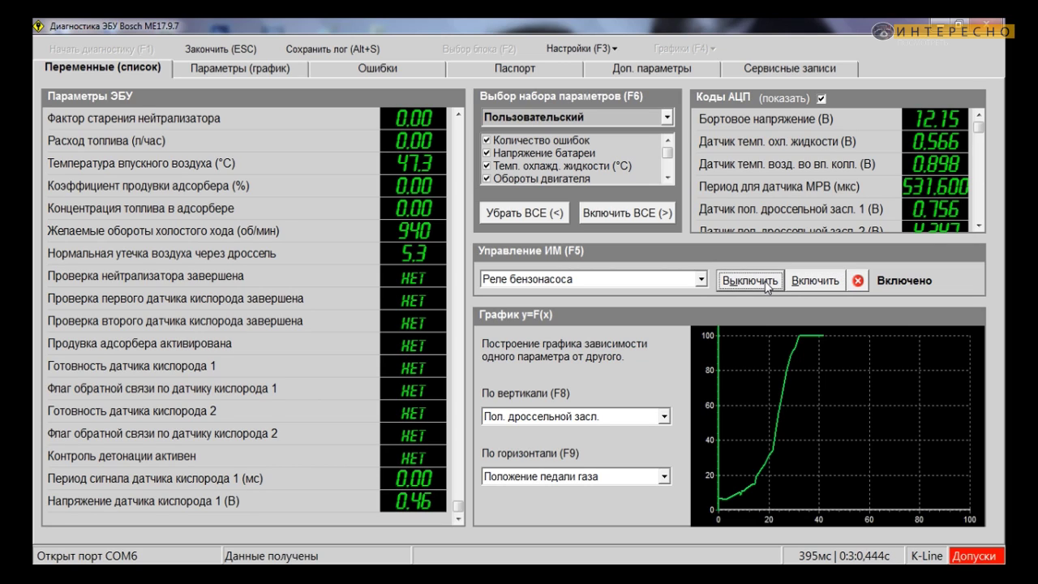
- Test the first cooling fan (Вентилятор охлаждения 1) by turning it on and off
left_click(702, 280)
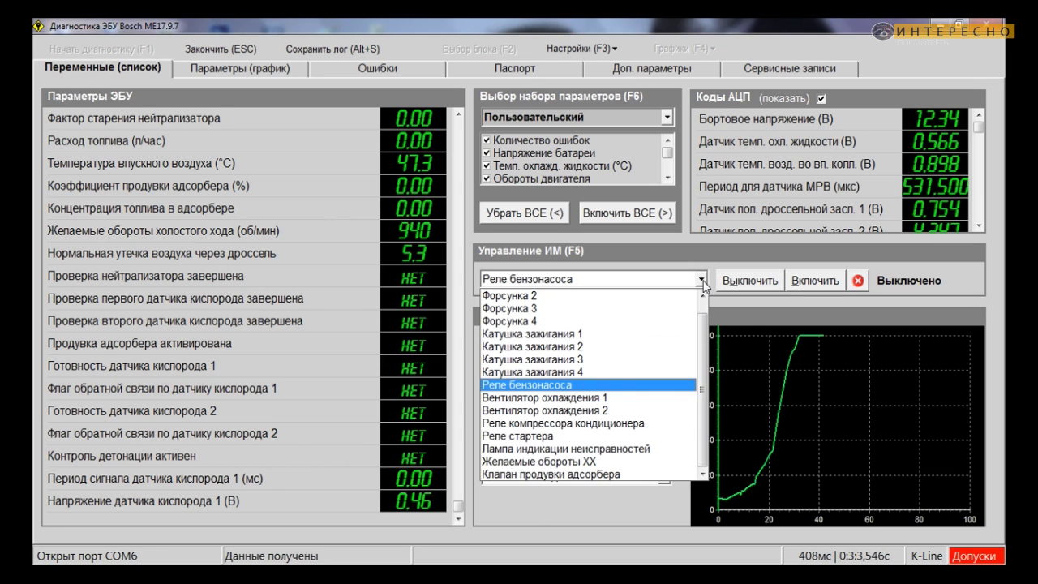
left_click(585, 403)
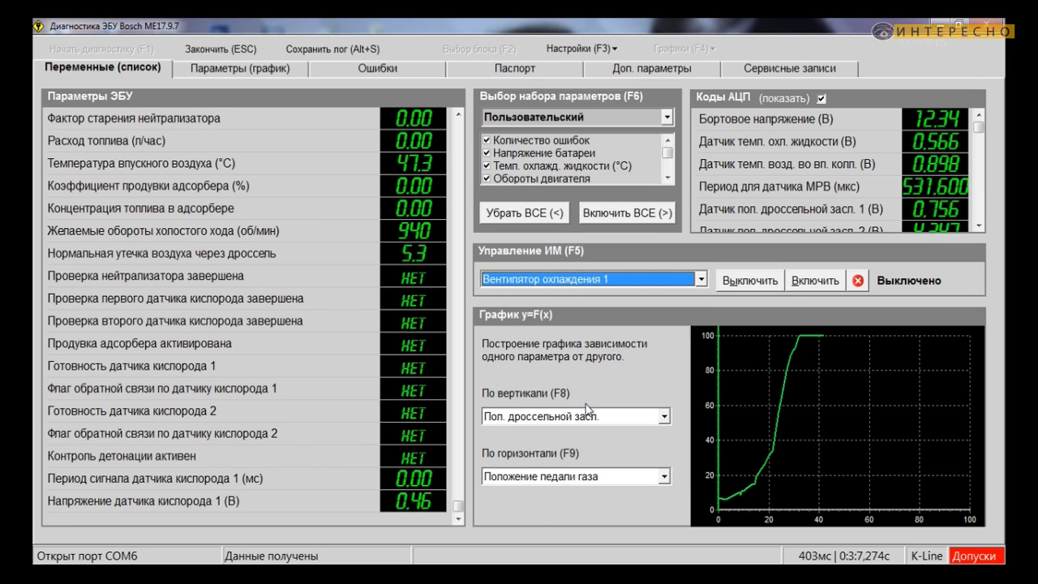
left_click(811, 285)
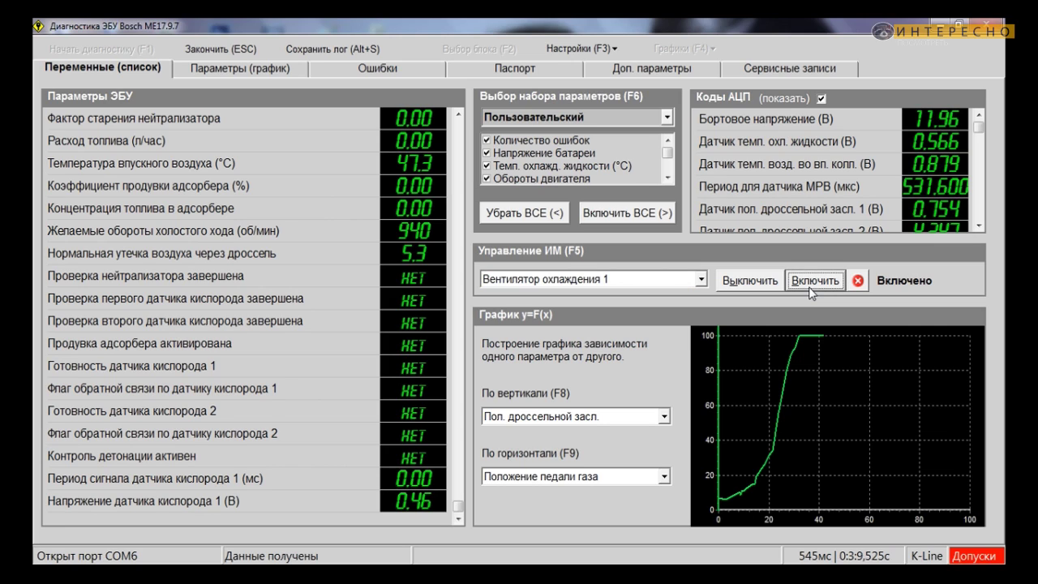
left_click(765, 282)
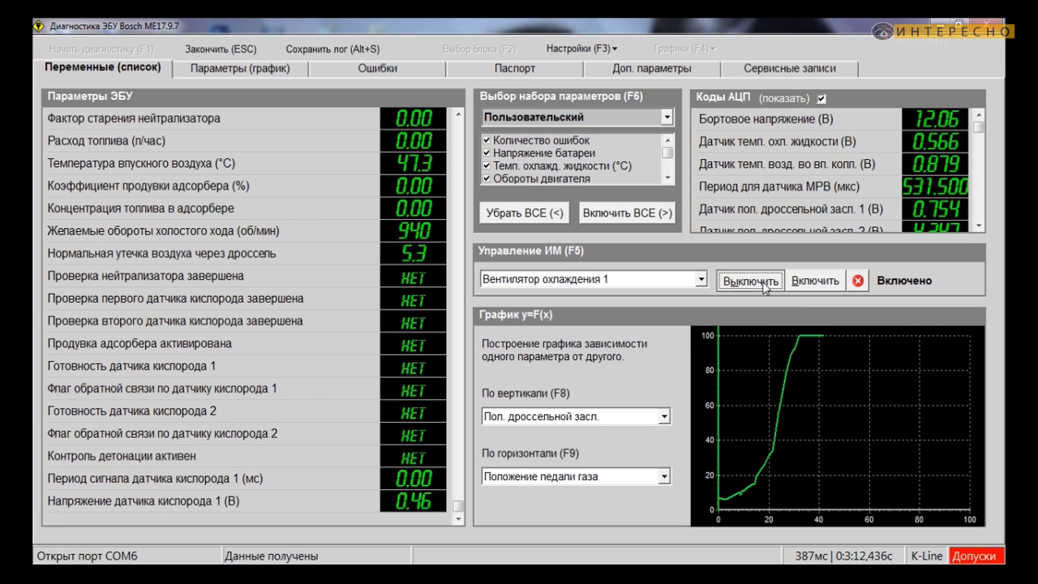
- Try to set the desired idle speed (Желаемые обороты ХХ) to 2400 rpm, and change the actuator selection to Форсунка 2
left_click(701, 282)
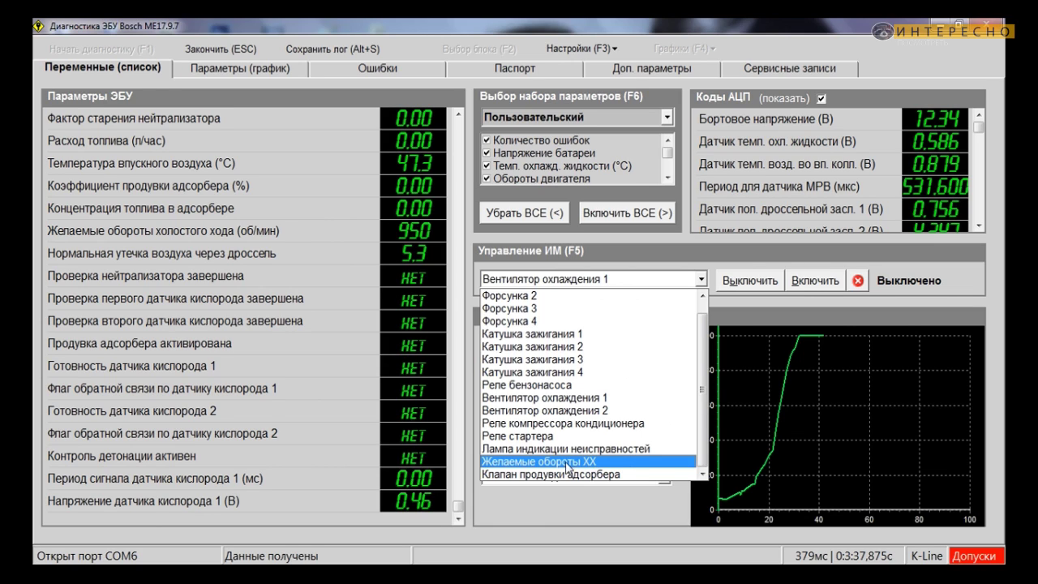
left_click(570, 460)
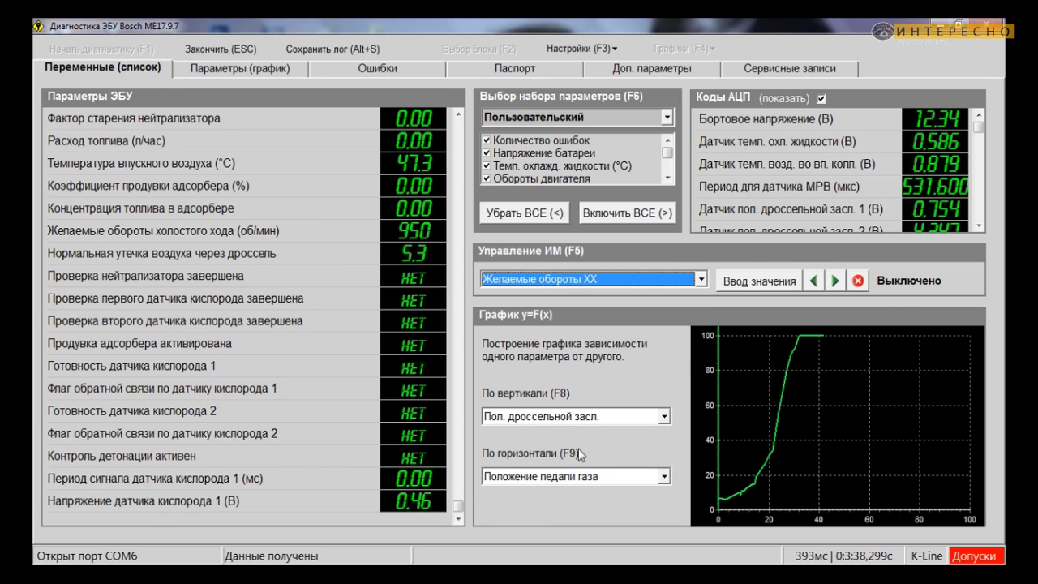
left_click(780, 285)
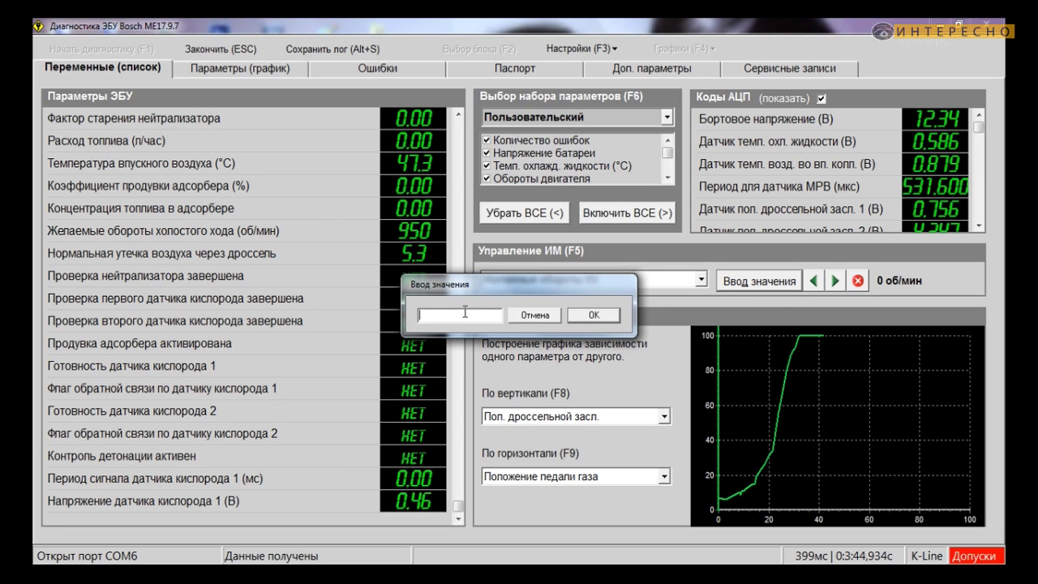
type("2400")
left_click(596, 318)
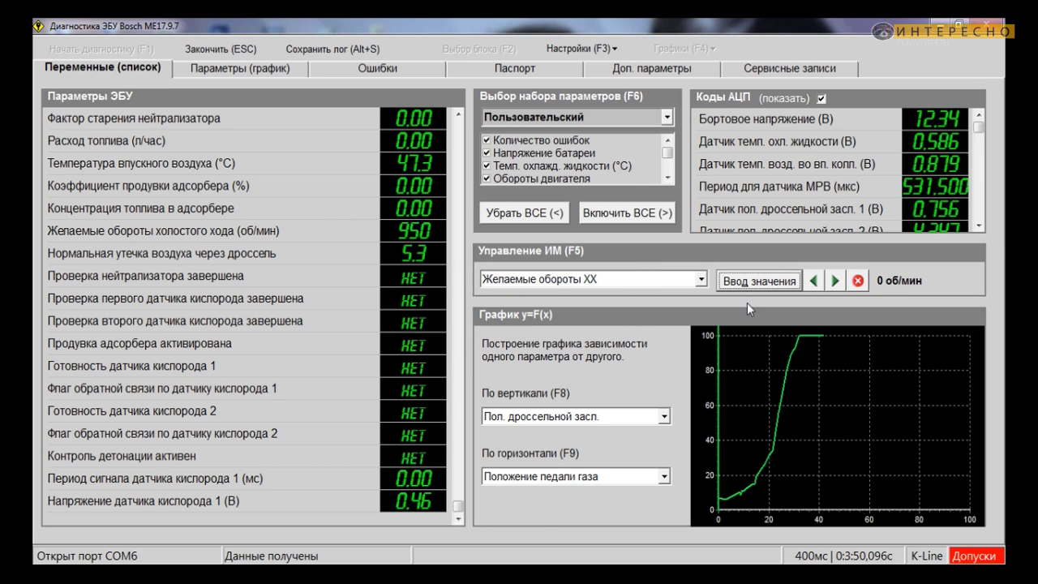
left_click(700, 279)
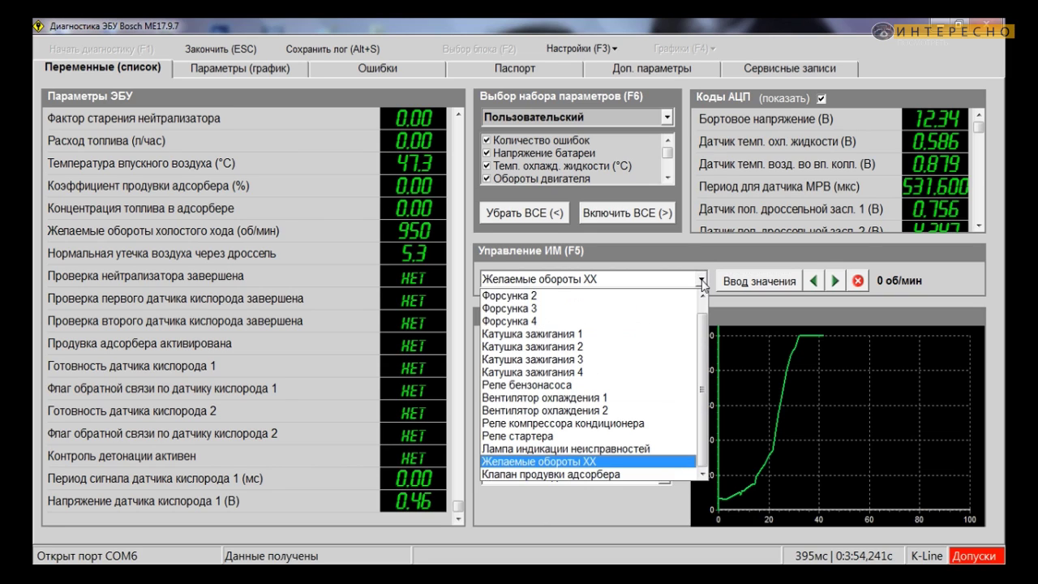
left_click(634, 300)
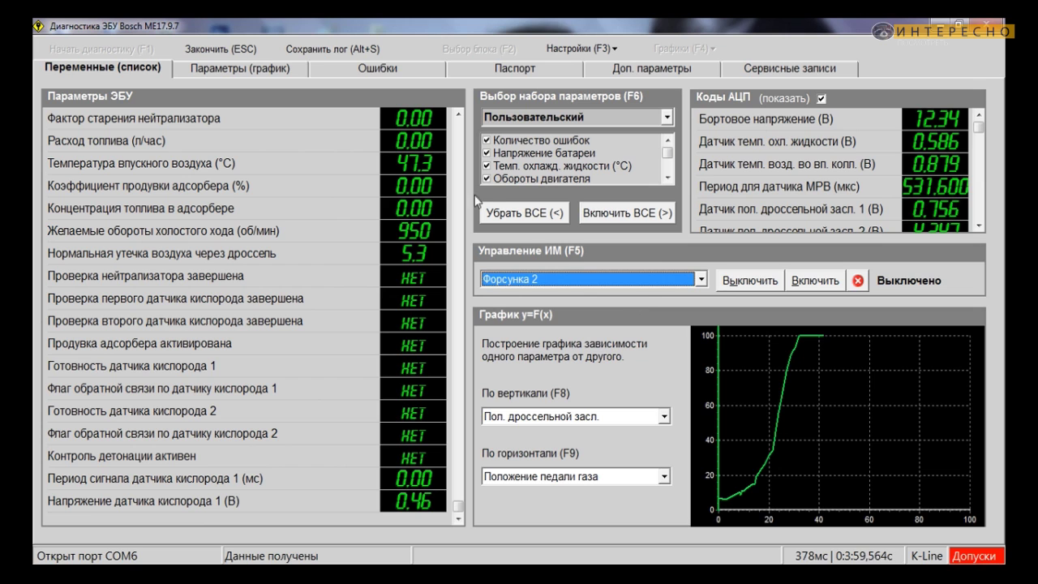
- Look through the parameter graphs, stored errors, control unit passport, additional parameters and service records
left_click(285, 74)
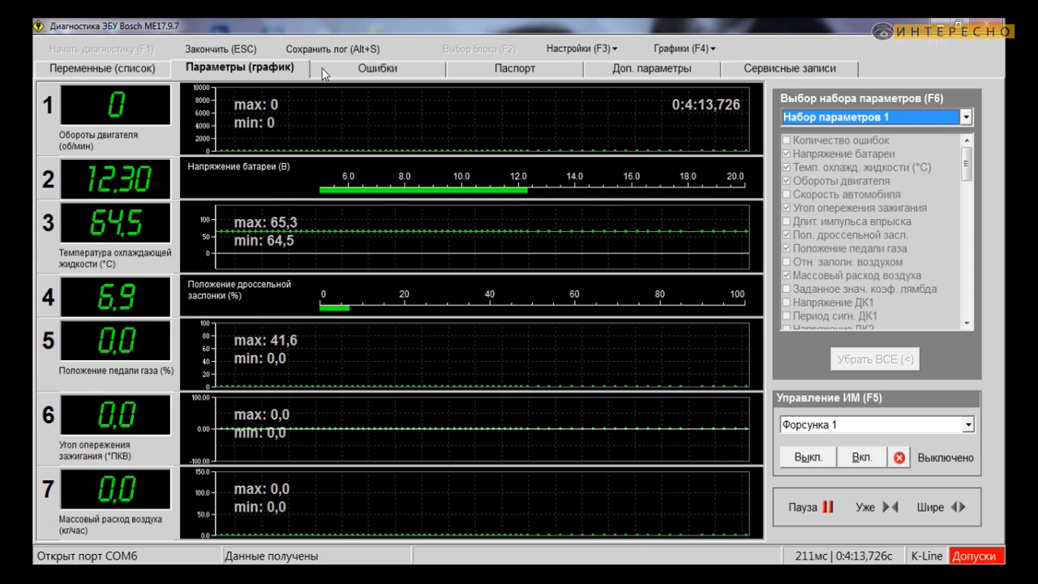
left_click(322, 74)
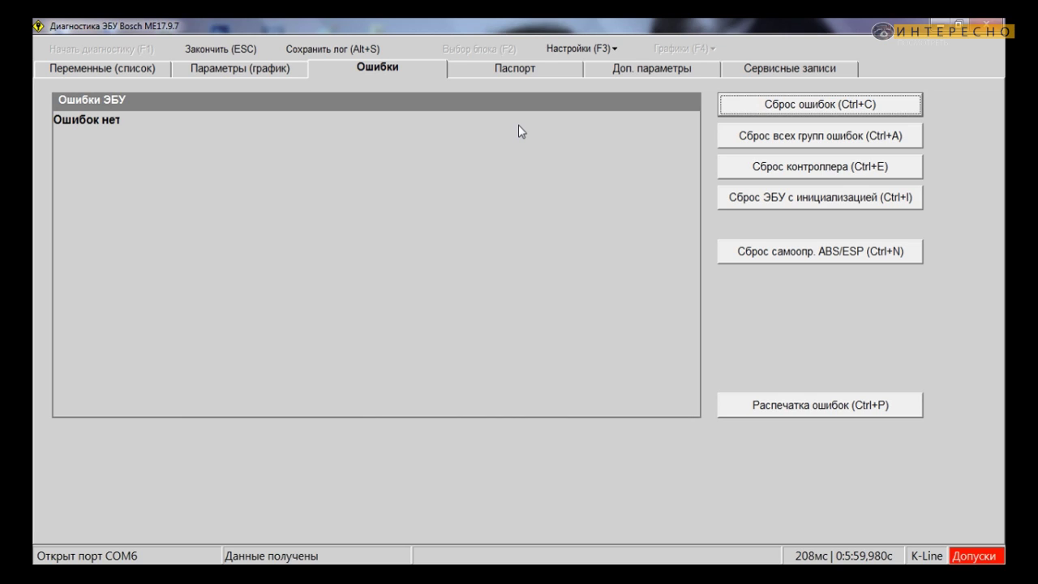
left_click(529, 77)
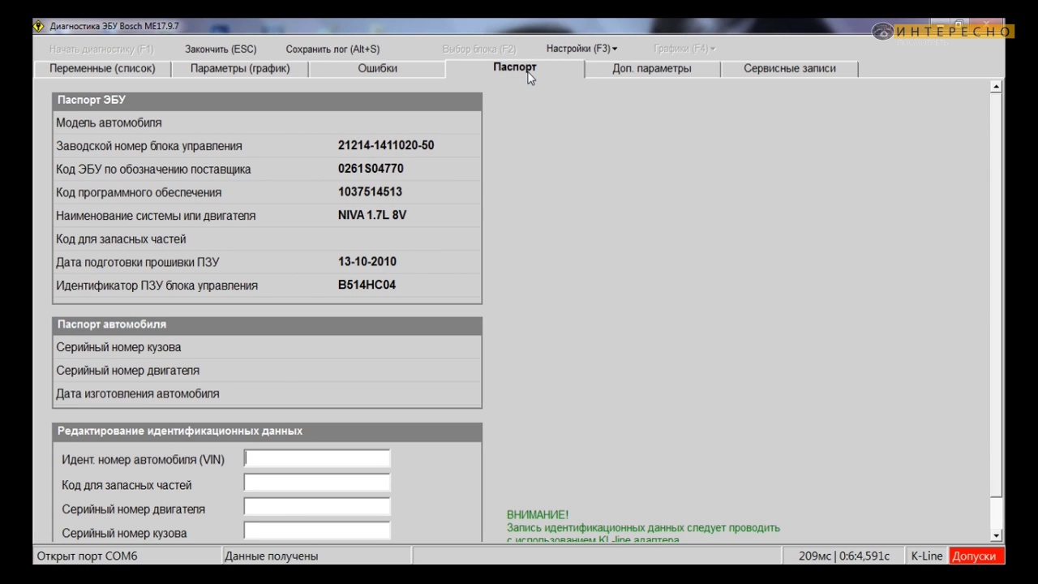
left_click(625, 76)
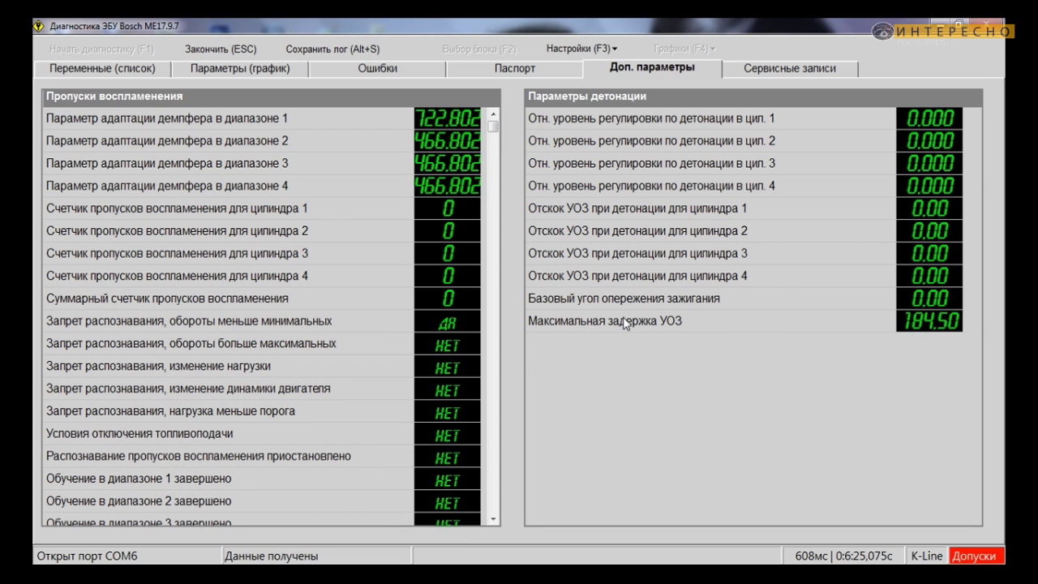
left_click(764, 71)
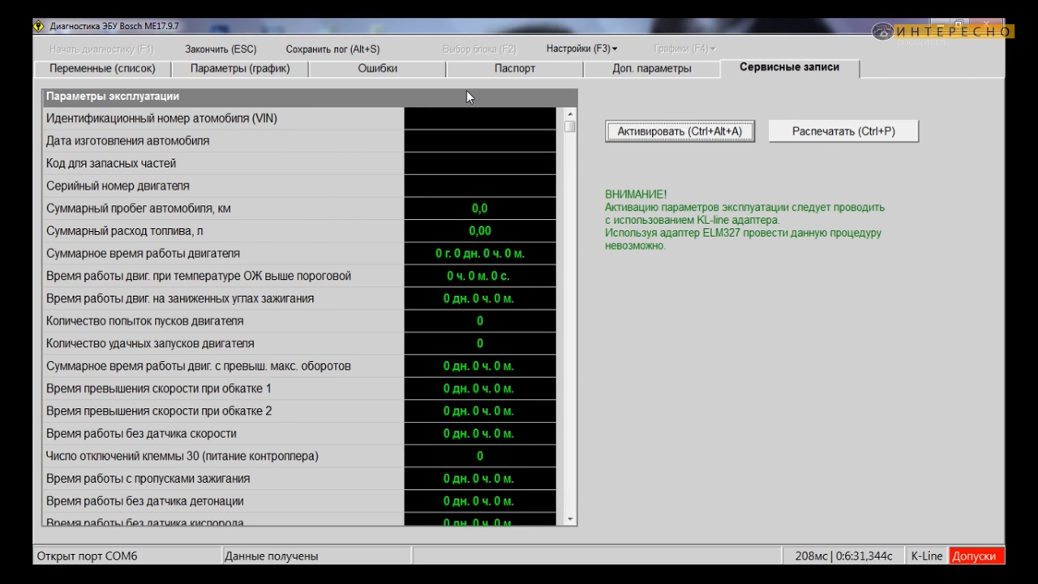
- Examine the live engine variables, highlighting the vehicle speed row, and check the additional misfire and knock parameters
left_click(158, 68)
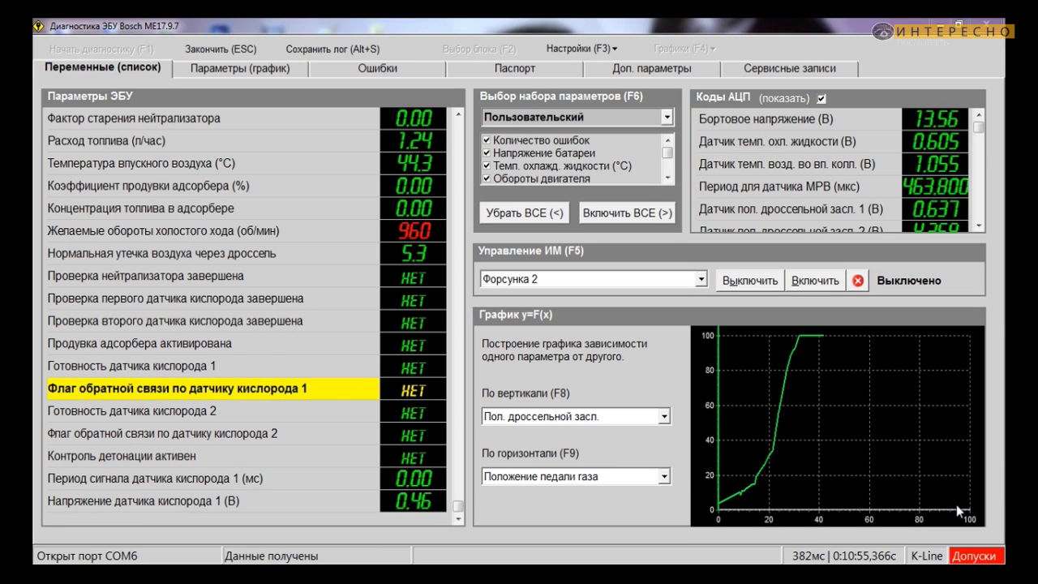
left_click(459, 116)
scroll(458, 116, "up", 4)
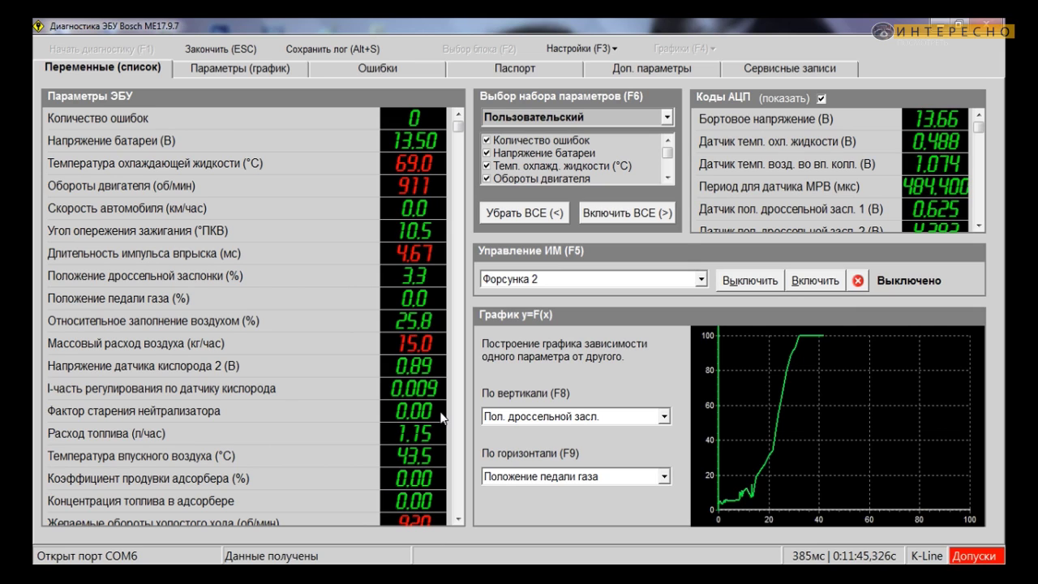
left_click(459, 520)
left_click(458, 520)
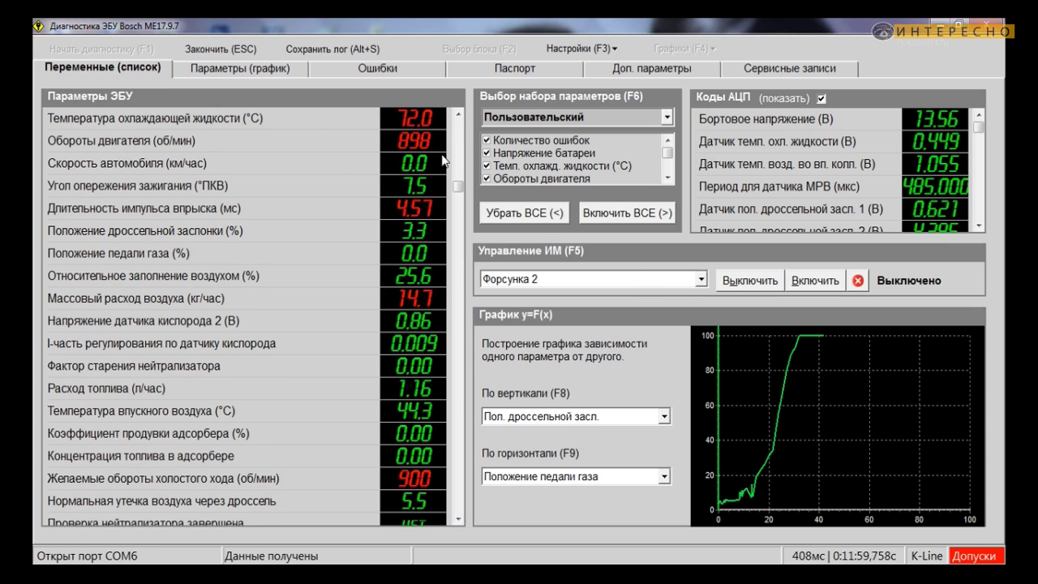
left_click(459, 115)
left_click(459, 116)
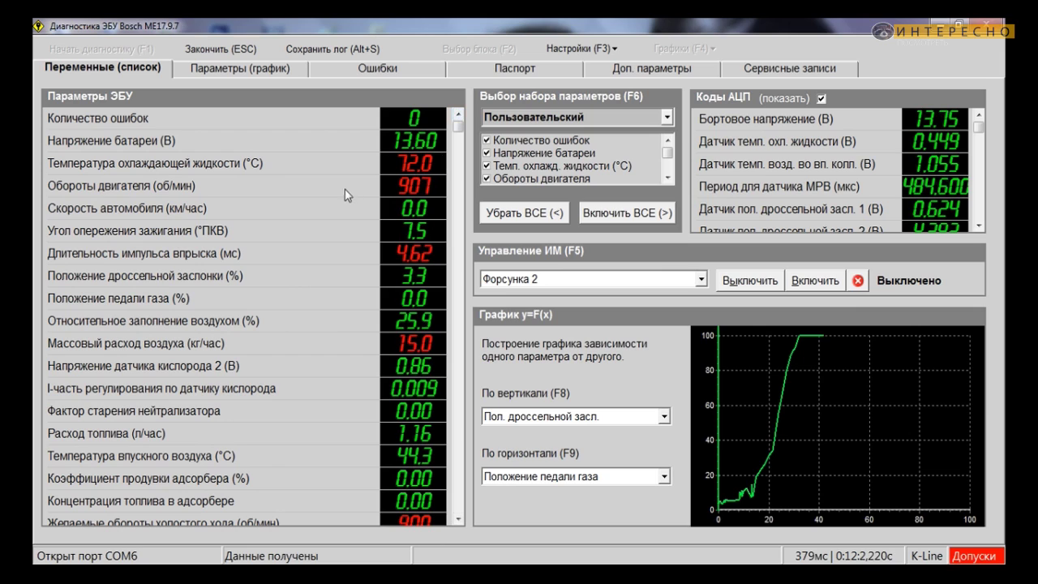
left_click(337, 217)
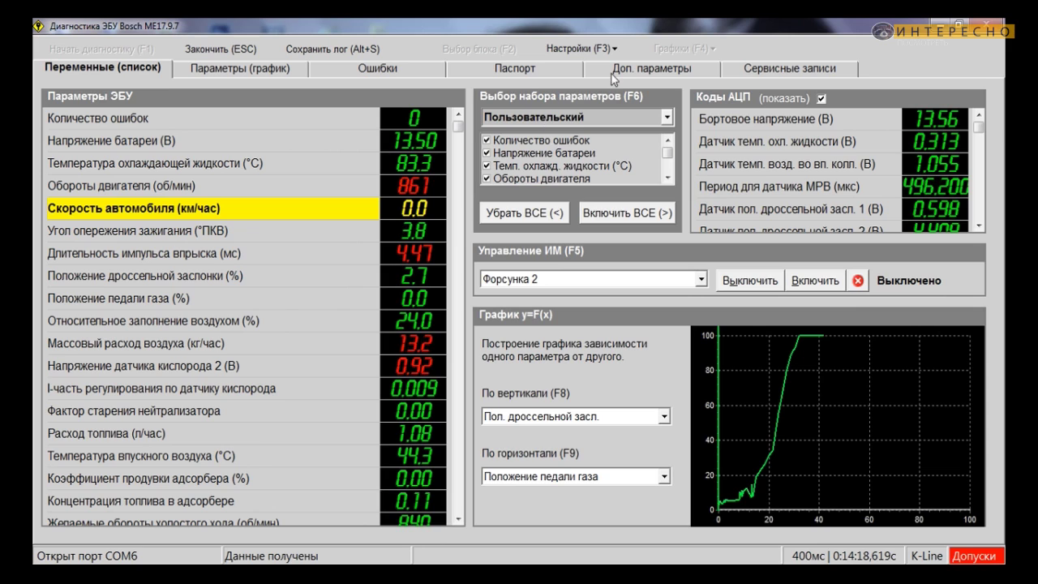
left_click(619, 73)
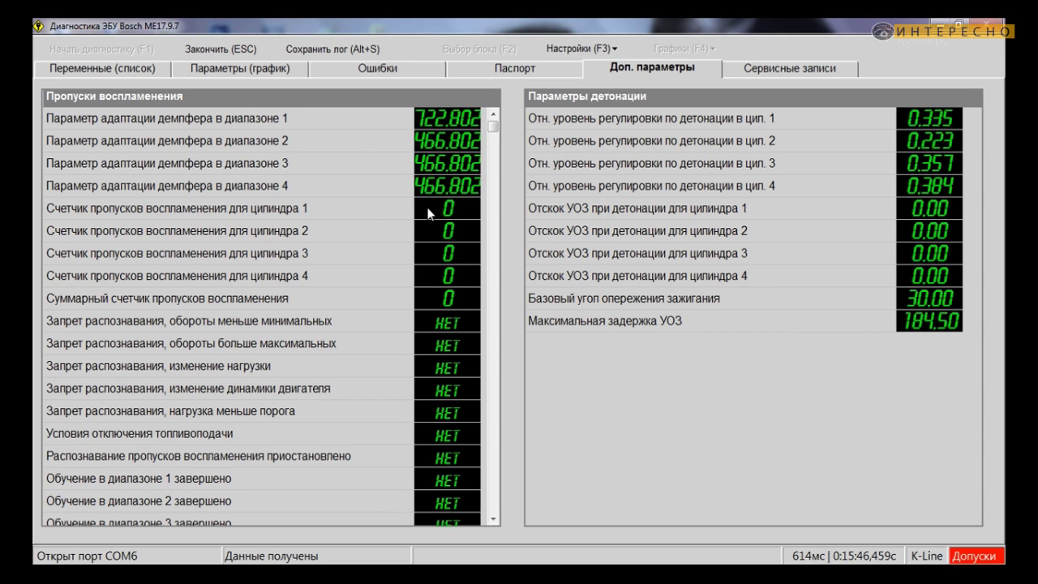
- Switch to Adobe Acrobat Reader and read the opening pages of the ME17.9.7 engine management manual, Электроника на 4x4.pdf
left_click(272, 527)
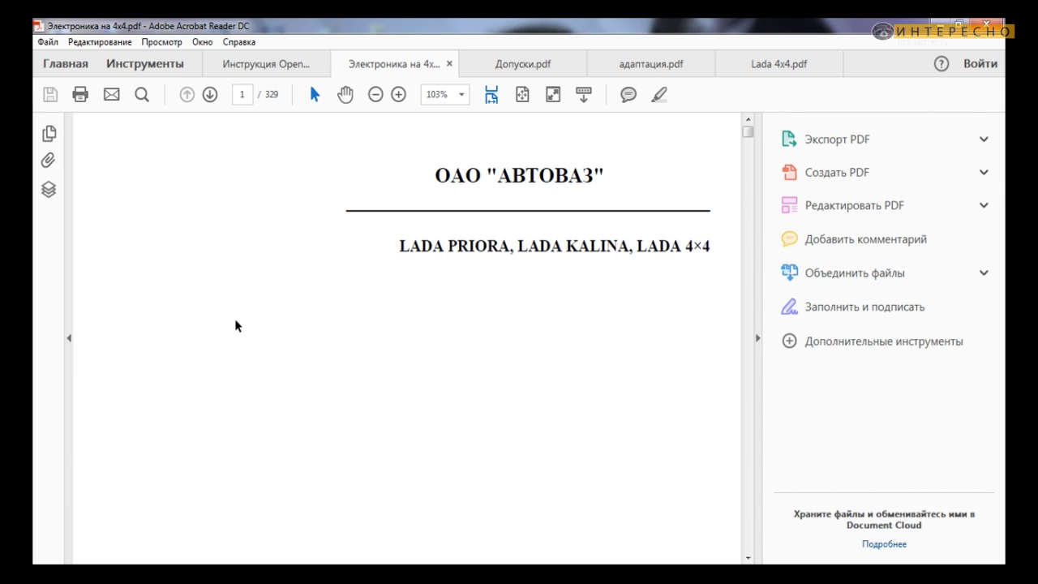
scroll(235, 326, "down", 5)
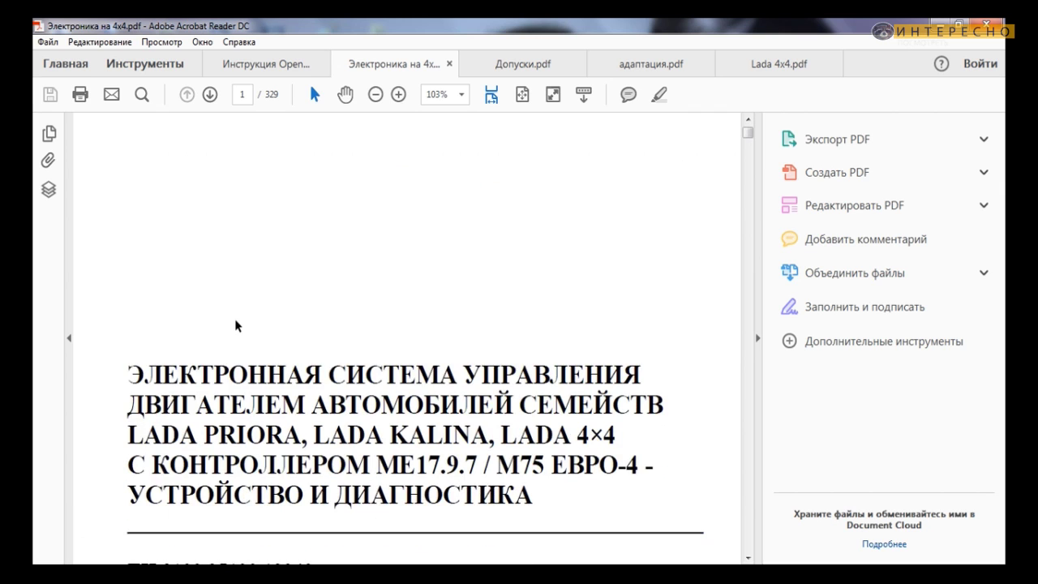
scroll(235, 325, "down", 1)
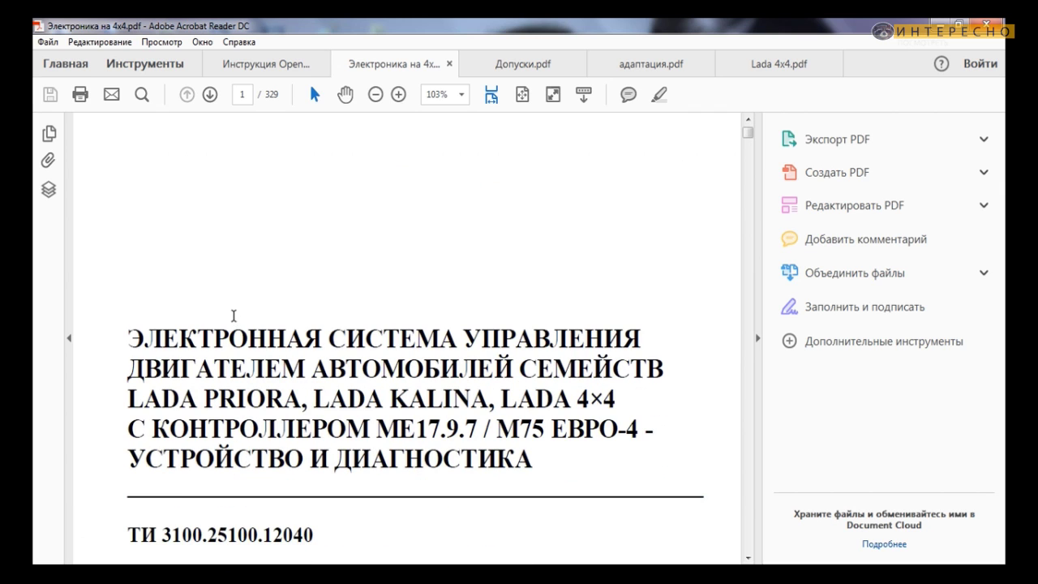
scroll(226, 317, "down", 1)
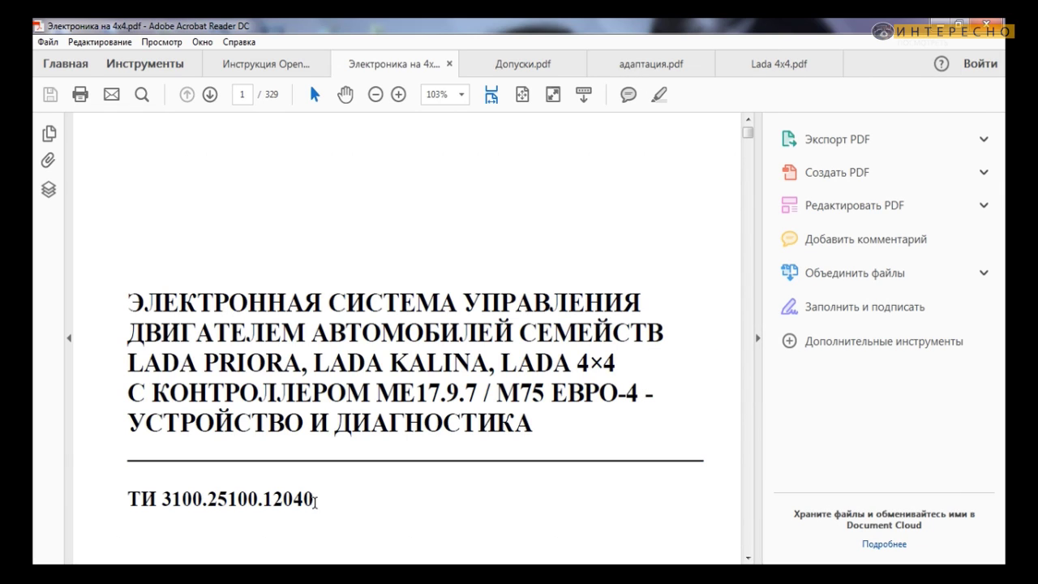
scroll(478, 264, "down", 2)
scroll(478, 263, "down", 10)
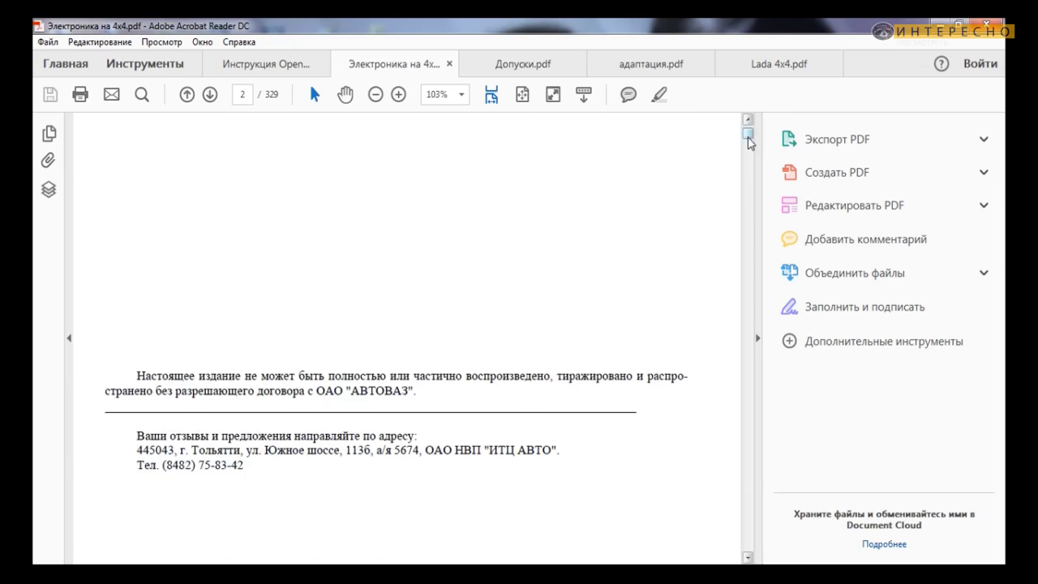
- Look through the manual's fuel system section, covering fuel filter location, the injector rail, and injector rail and injector removal and installation
left_click_drag(747, 132, 750, 172)
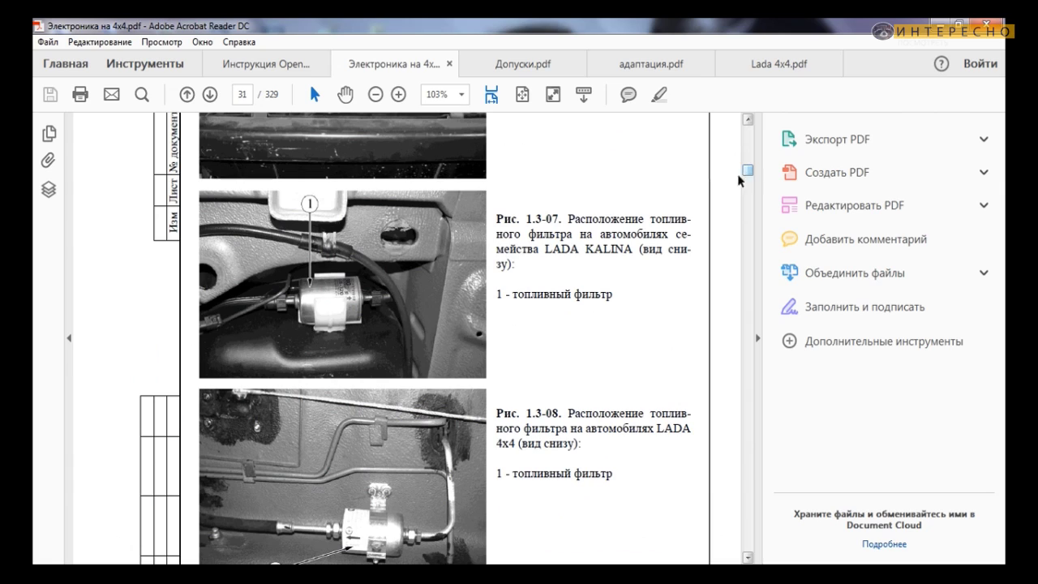
scroll(624, 298, "down", 3)
scroll(626, 303, "down", 10)
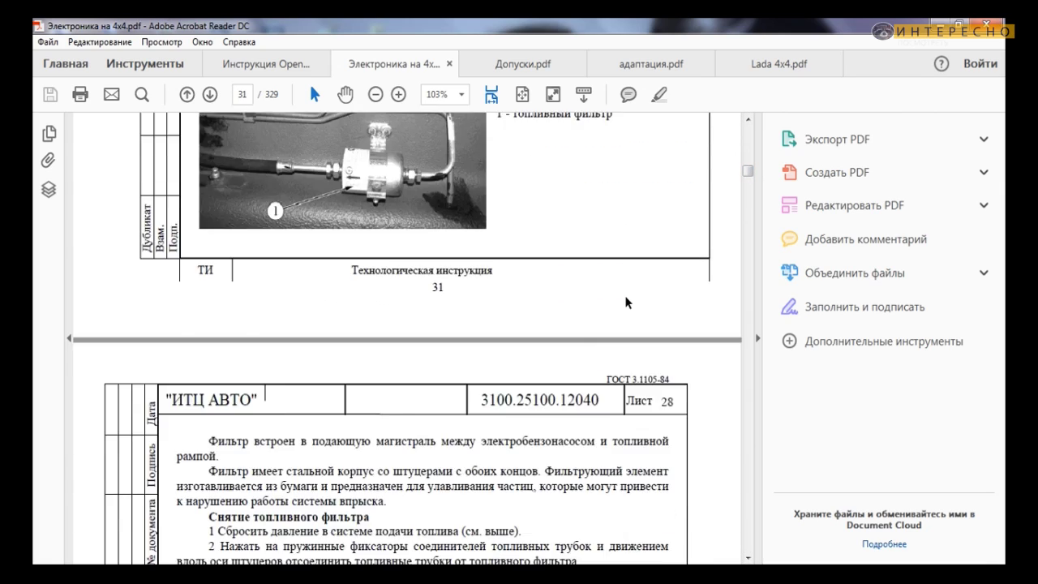
scroll(624, 296, "down", 10)
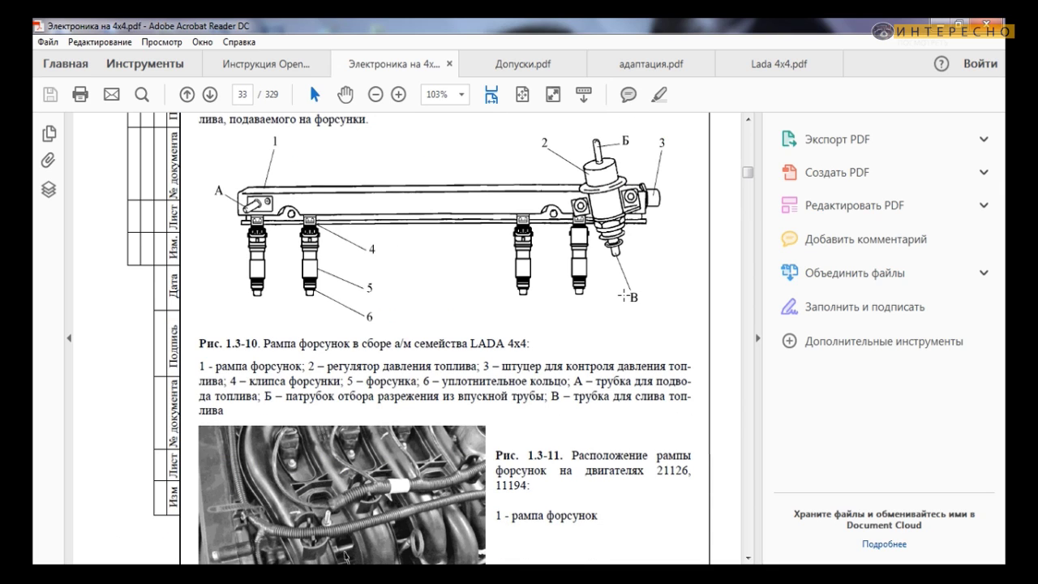
scroll(602, 276, "down", 5)
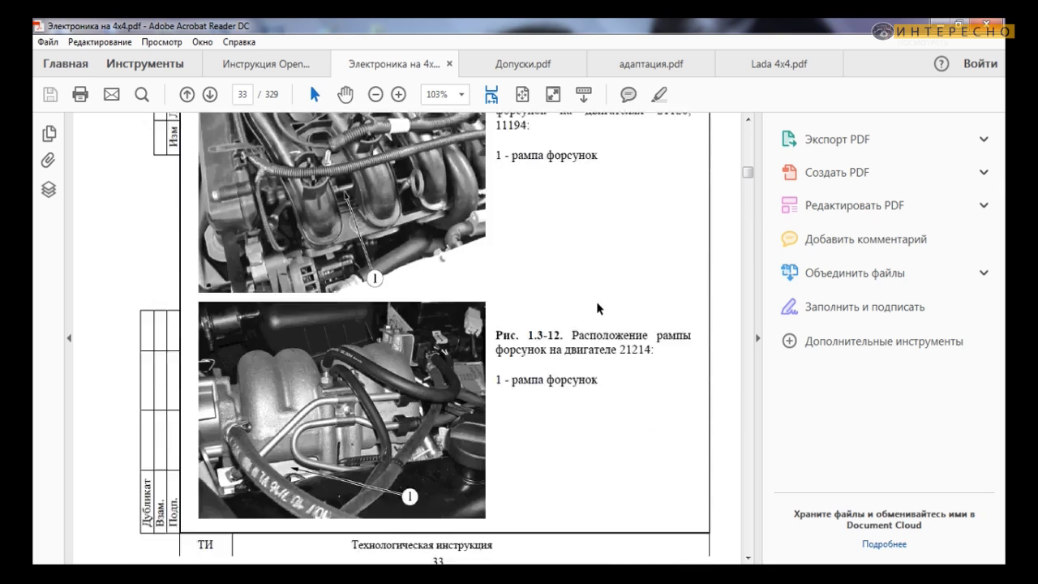
scroll(598, 308, "down", 3)
scroll(596, 299, "up", 4)
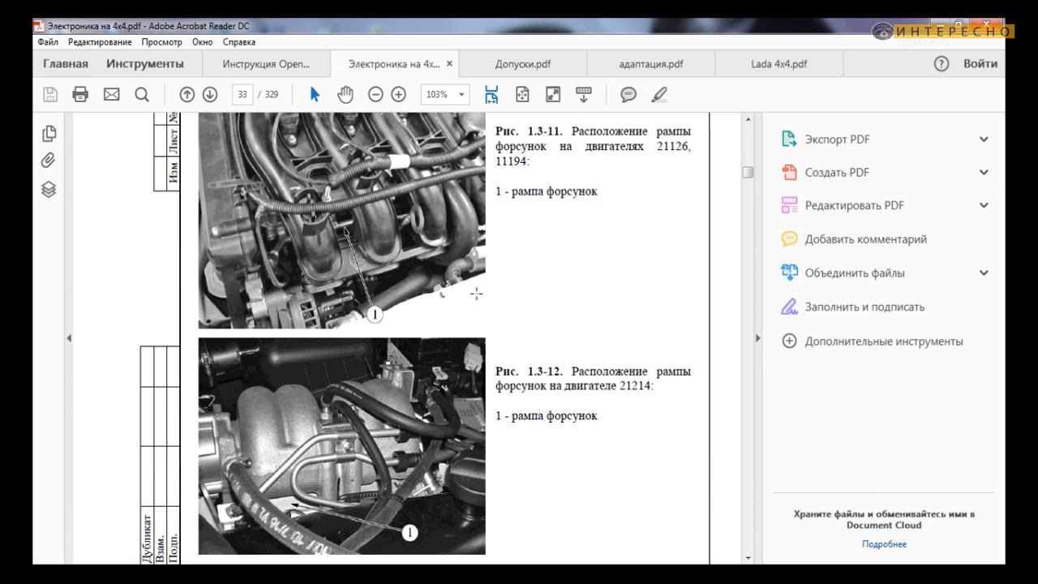
scroll(527, 291, "down", 8)
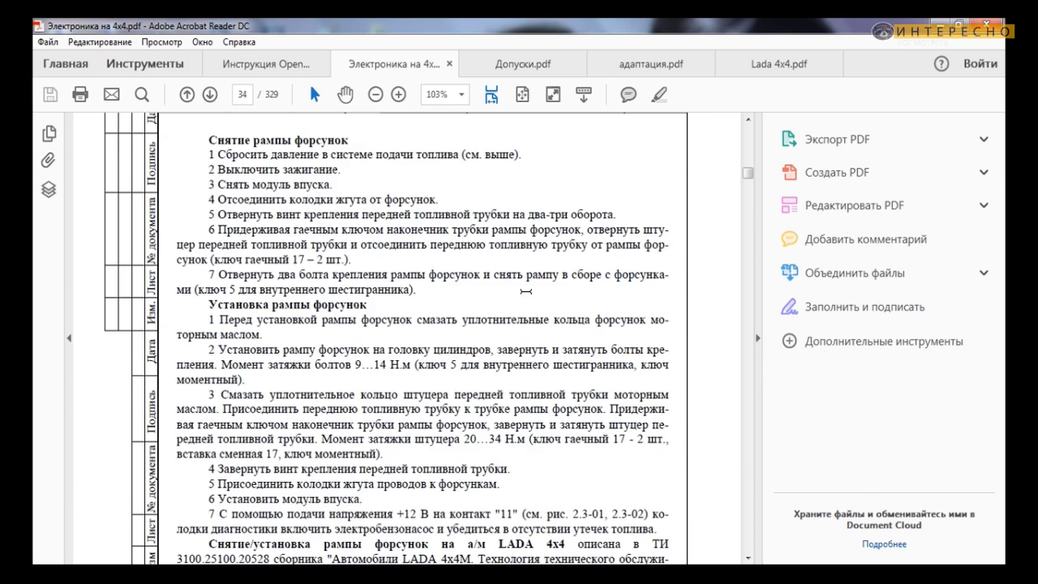
scroll(525, 292, "down", 15)
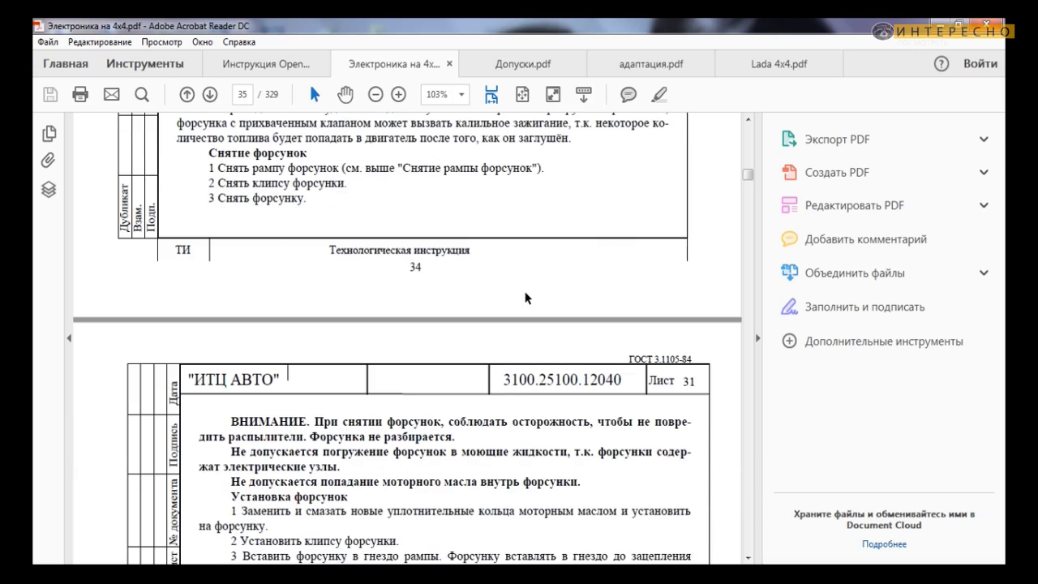
- Examine the manual's controller pin descriptions, the P0217 diagnostic chart and the injector circuit diagram for code P0262
left_click_drag(747, 176, 751, 242)
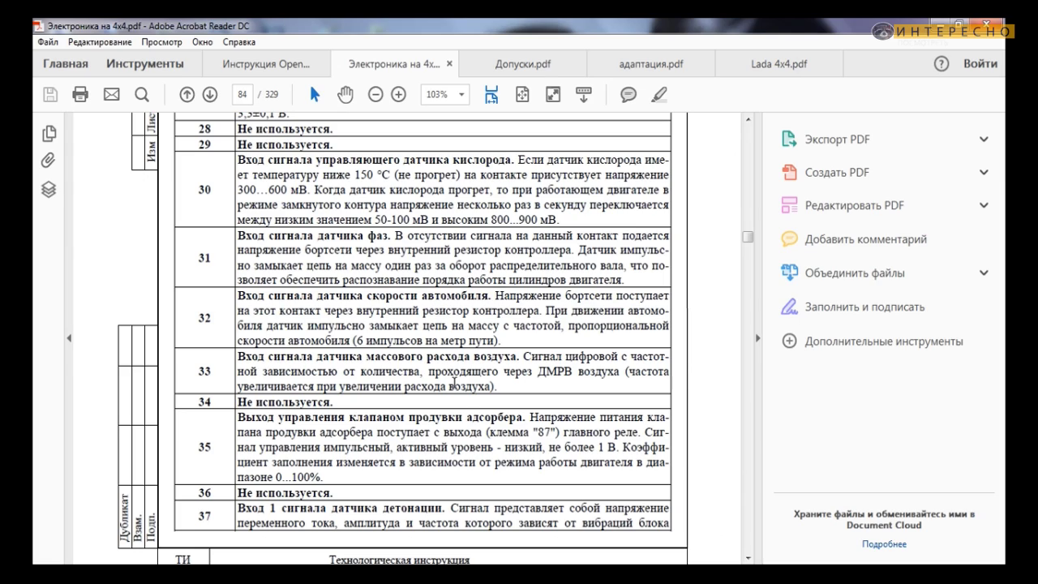
scroll(454, 381, "down", 15)
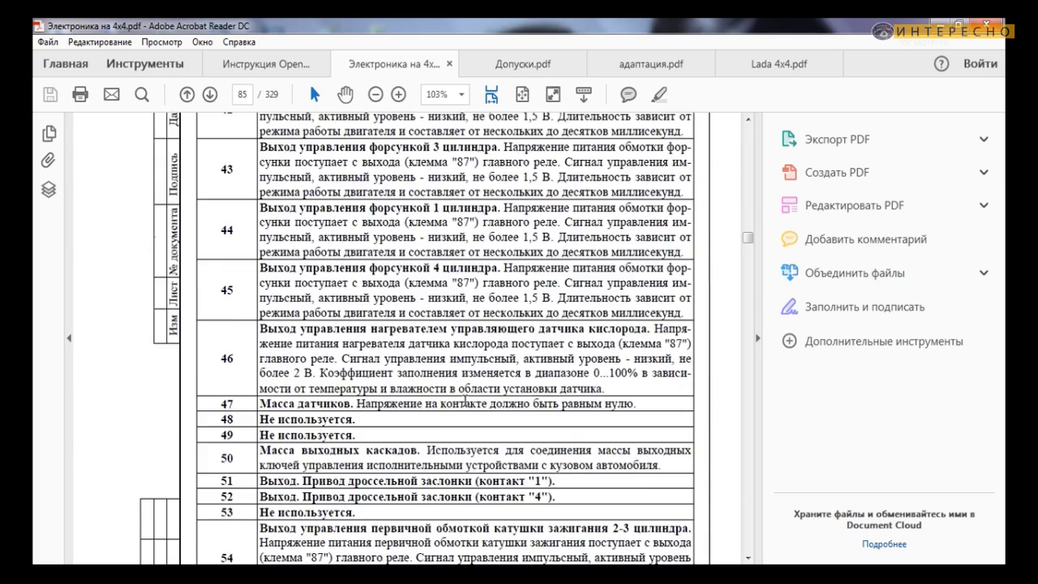
left_click_drag(750, 240, 750, 344)
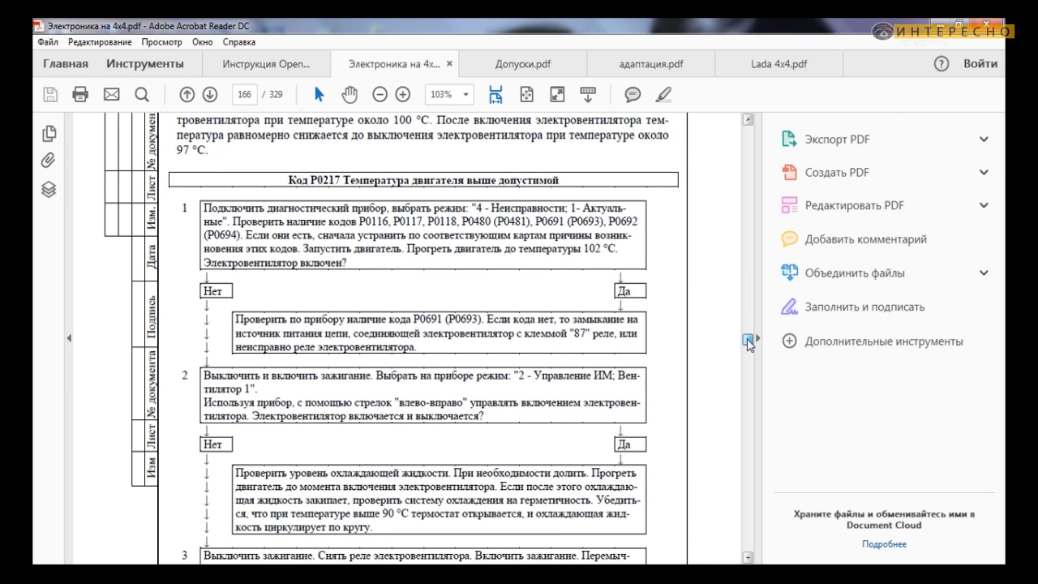
left_click_drag(750, 344, 749, 355)
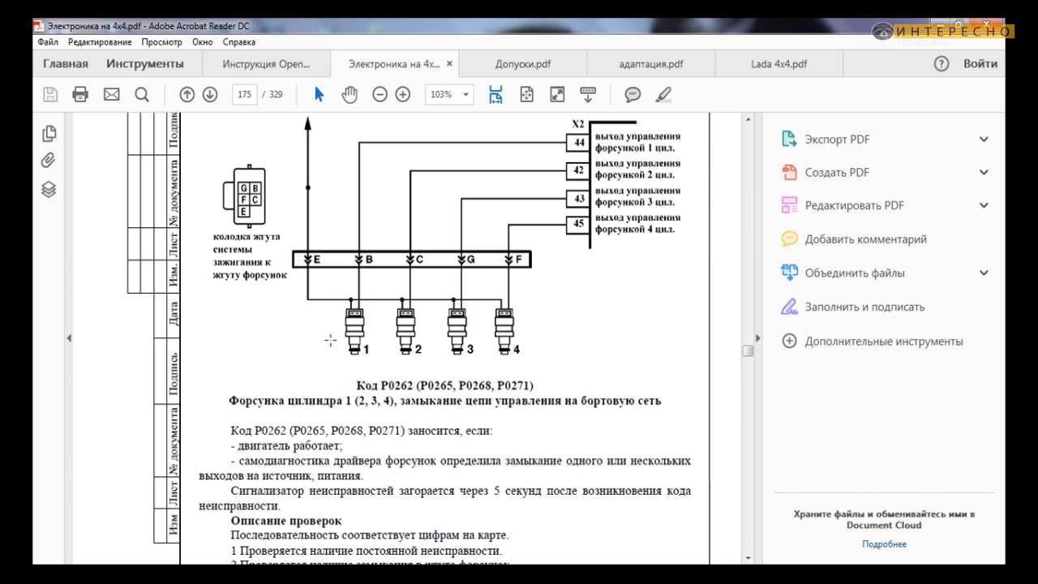
- Open Допуски.pdf and examine the LADA 4x4 parameter tolerances for idle and 3000 rpm in table 2.4-03
mouse_move(110, 556)
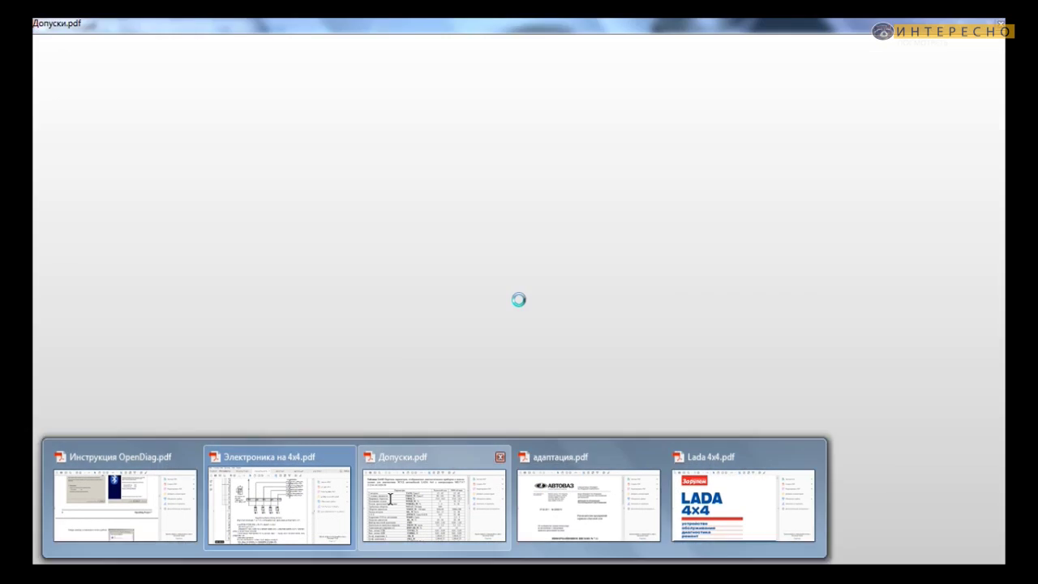
left_click(434, 499)
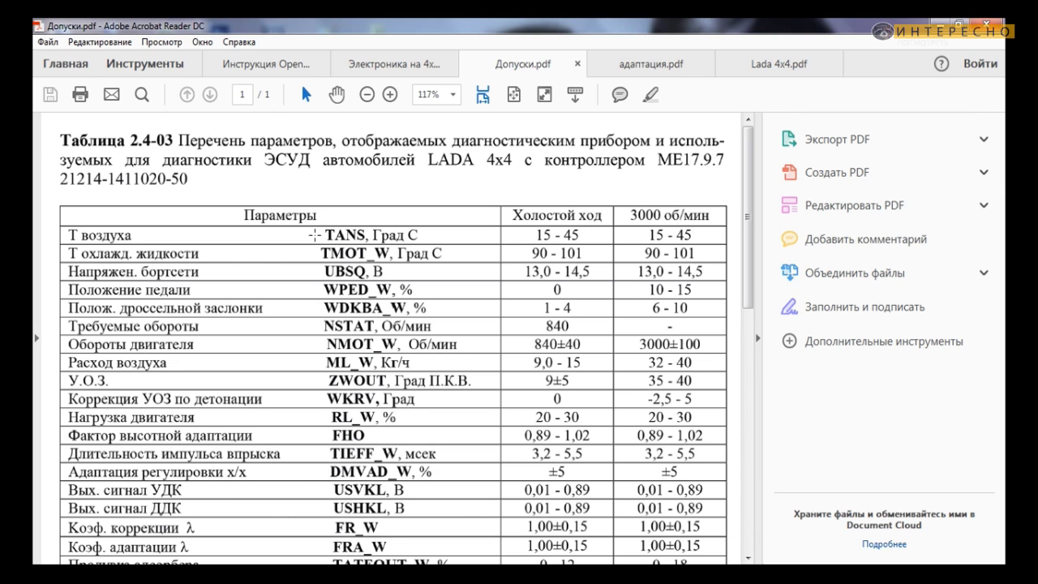
scroll(417, 290, "down", 10)
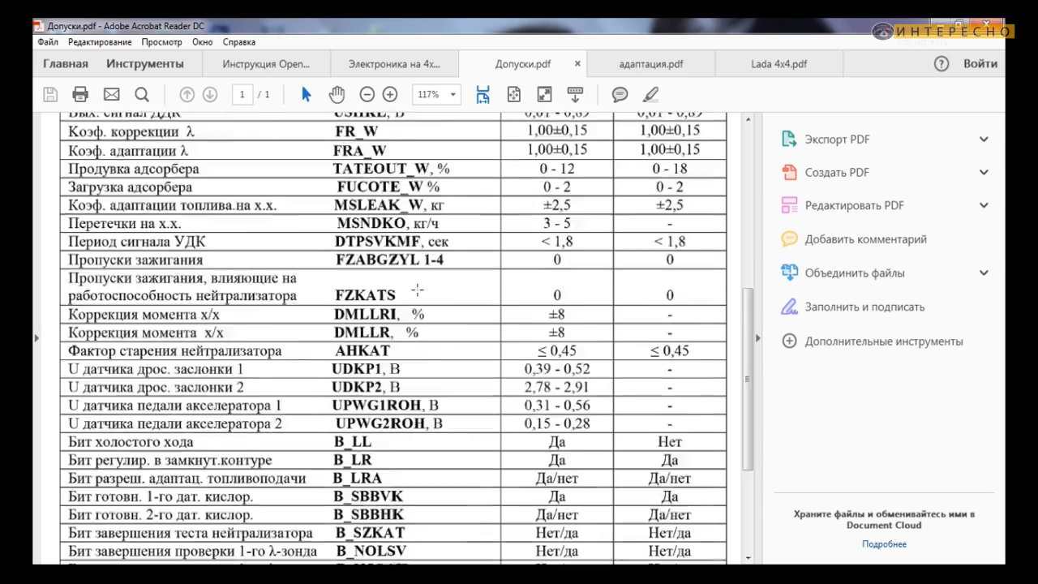
scroll(417, 290, "down", 5)
scroll(416, 290, "up", 15)
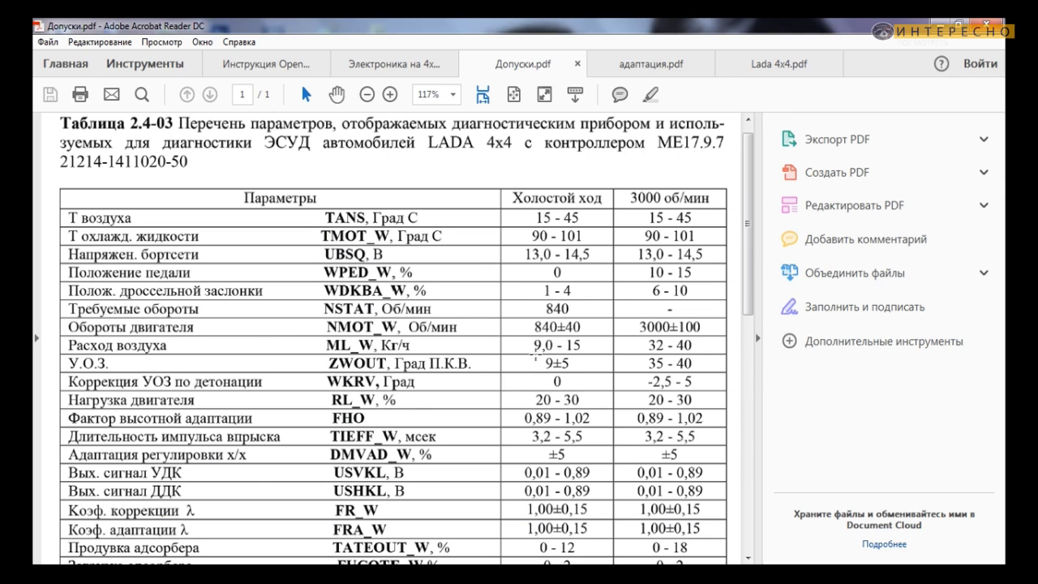
scroll(315, 236, "up", 1)
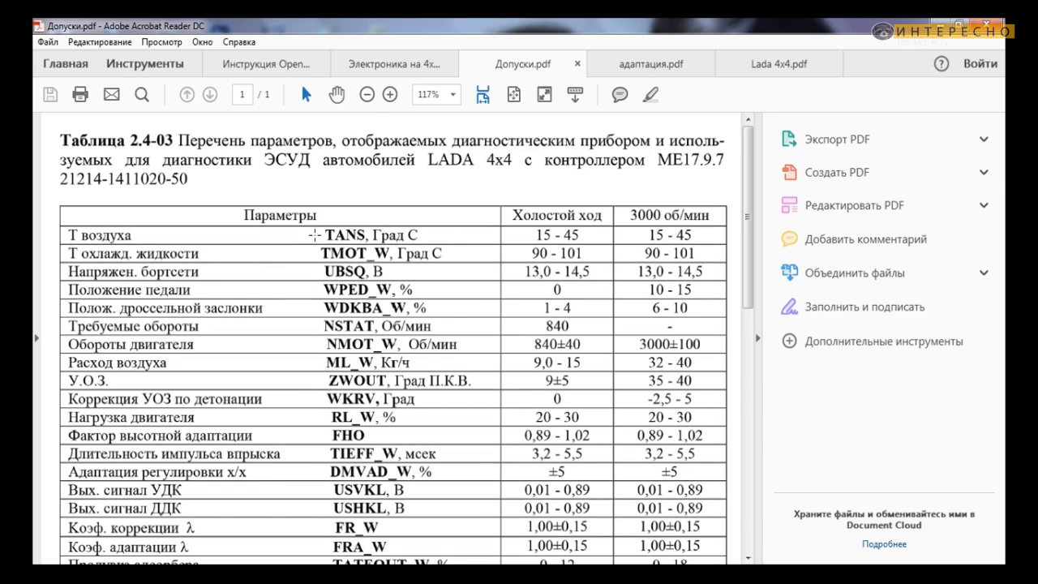
scroll(419, 285, "down", 8)
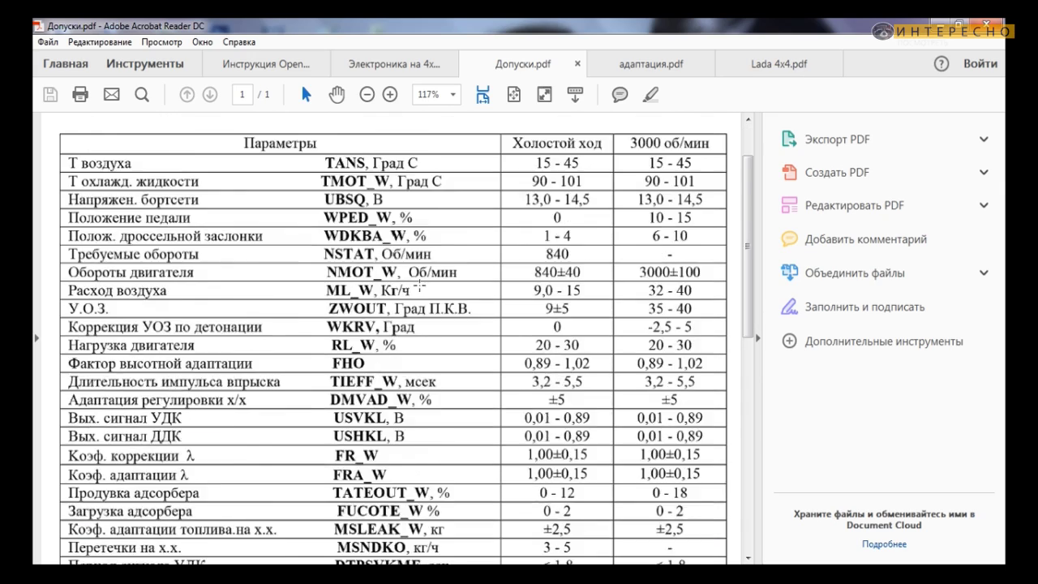
scroll(418, 286, "down", 6)
scroll(415, 291, "up", 10)
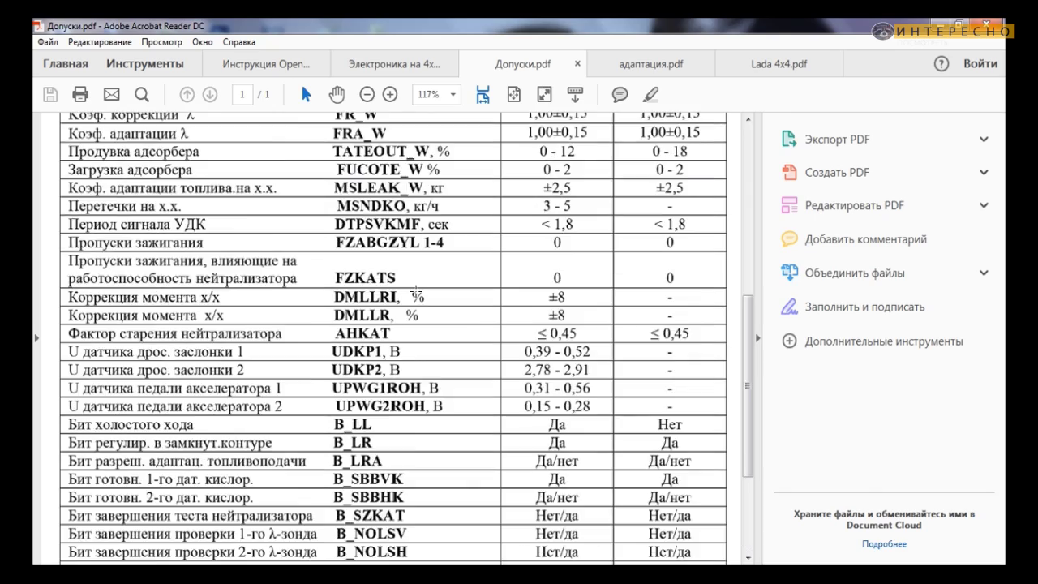
scroll(415, 291, "up", 5)
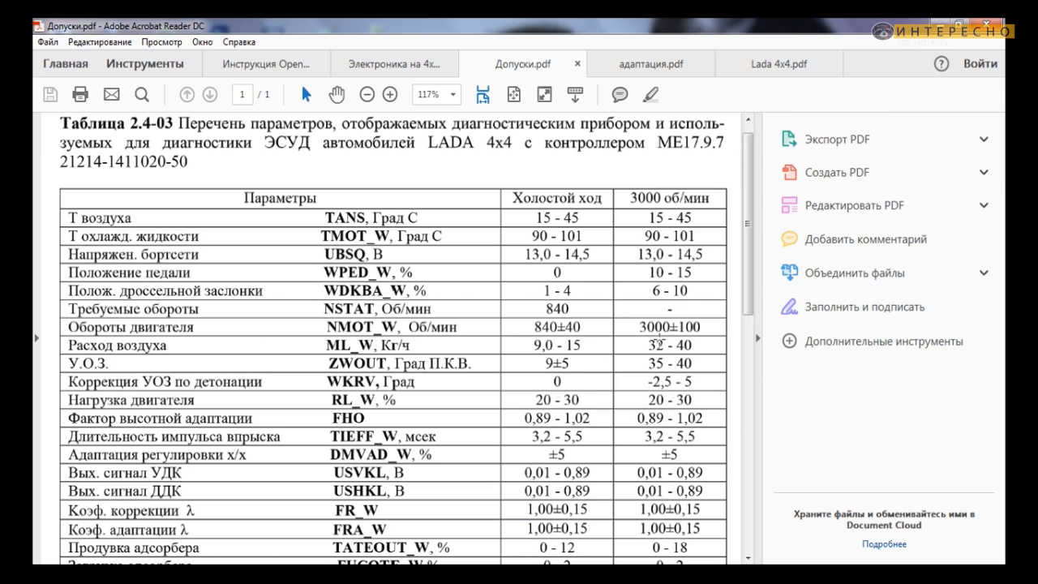
- Dismiss the Windows colour scheme prompt without changing the scheme and return to the beginning of the tolerance table
scroll(658, 333, "down", 8)
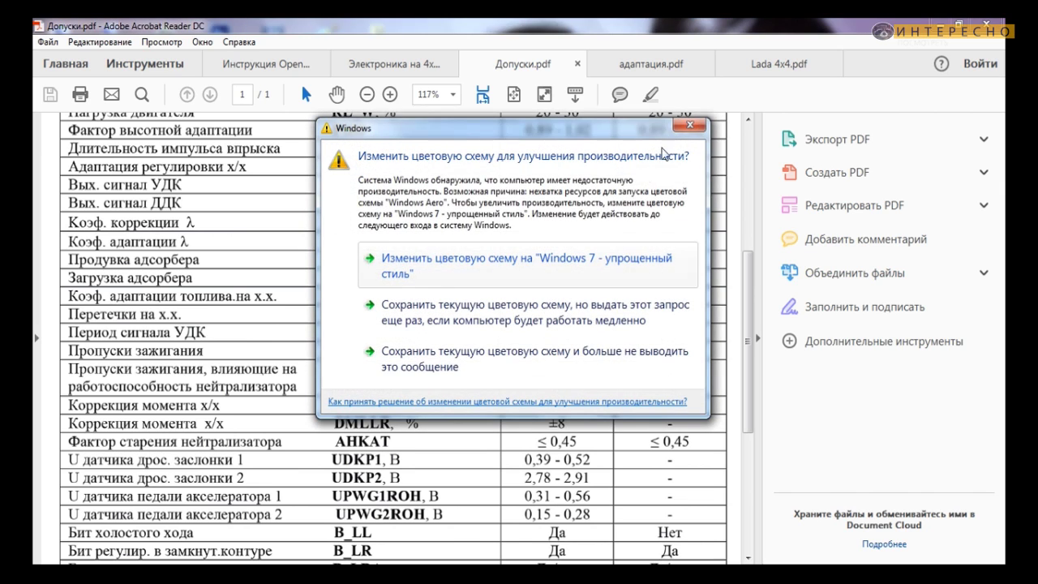
key("Escape")
scroll(577, 300, "up", 9)
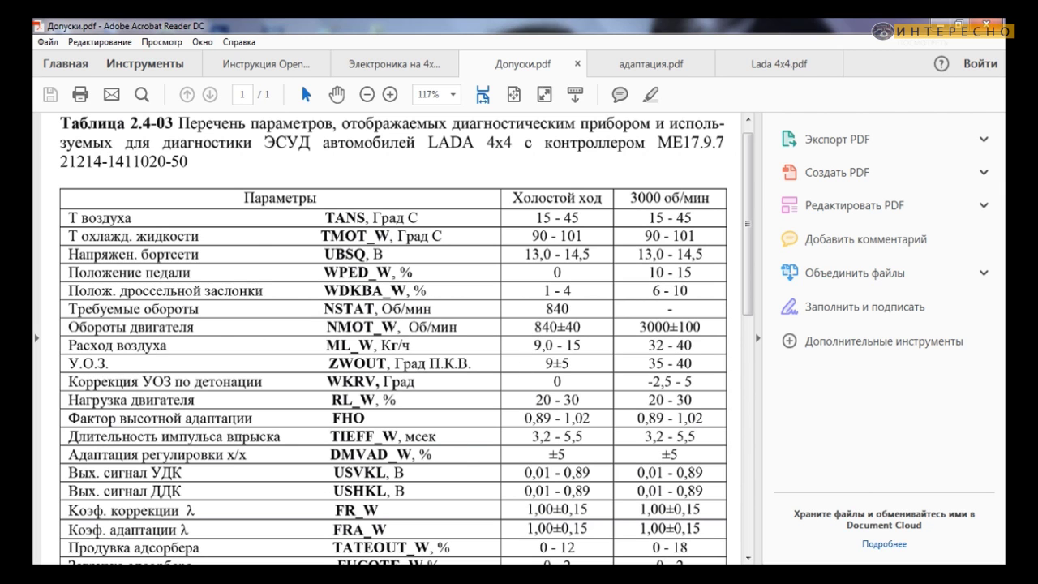
- Open адаптация.pdf and read information letter № 7-11 on throttle zero and misfire diagnostic adaptation after controller replacement
mouse_move(435, 572)
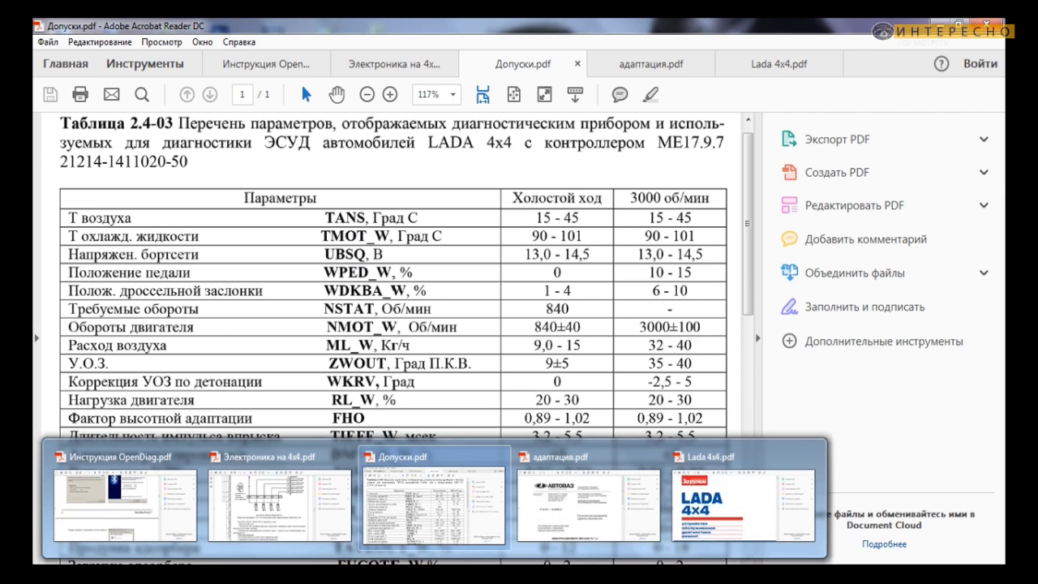
left_click(588, 509)
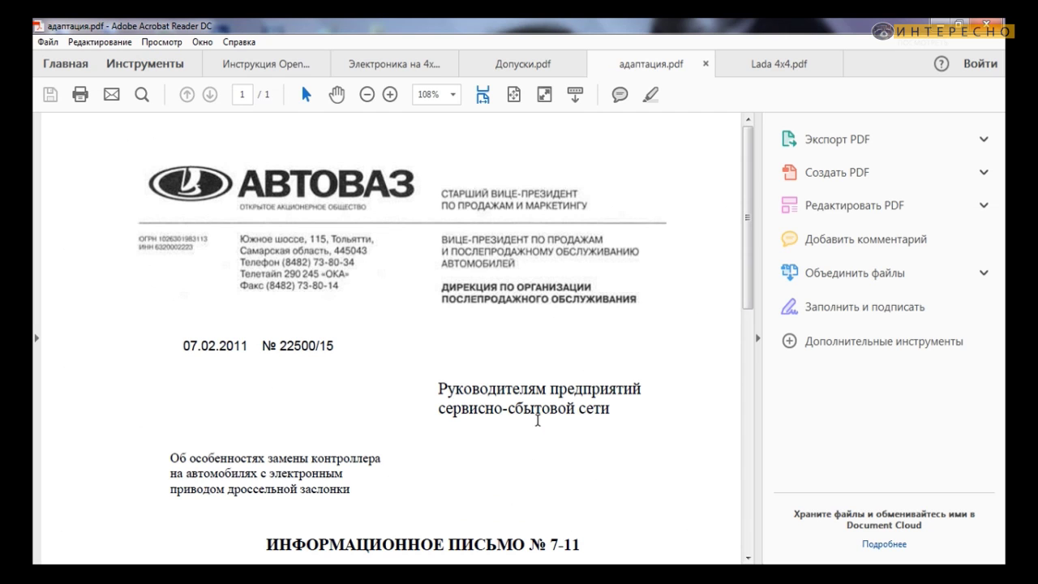
scroll(536, 419, "down", 10)
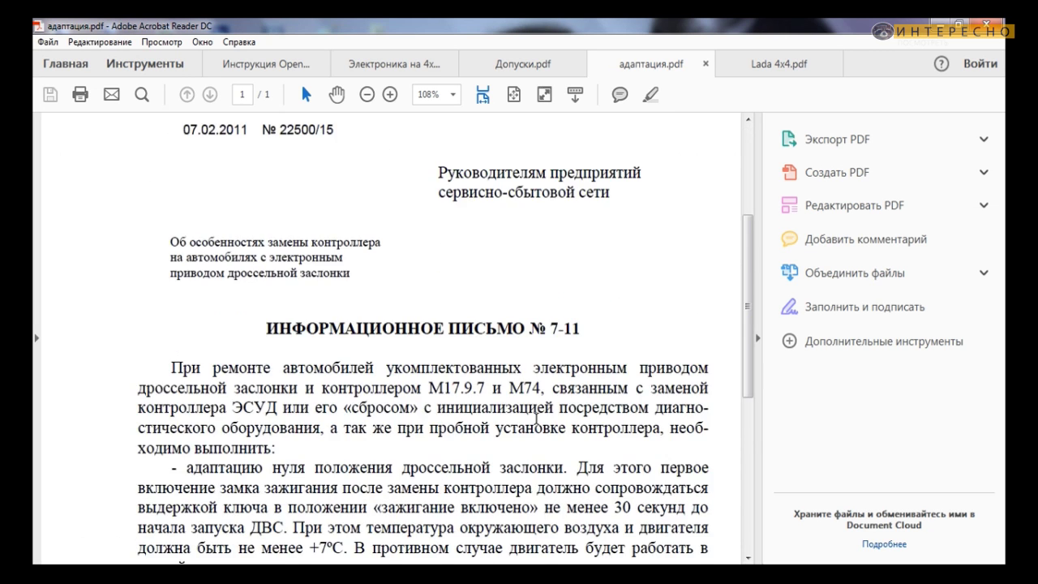
scroll(536, 420, "down", 1)
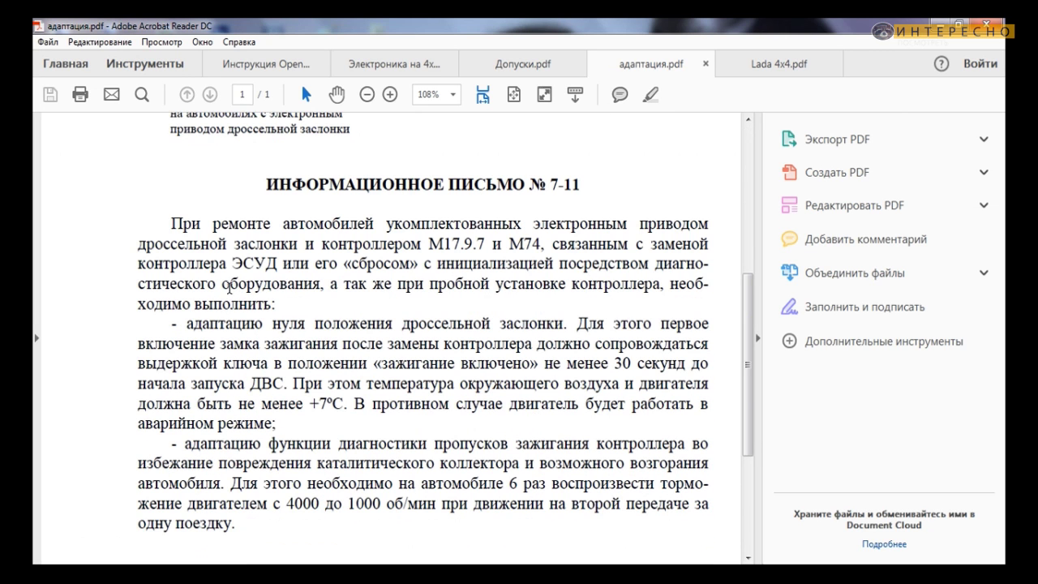
scroll(442, 354, "down", 2)
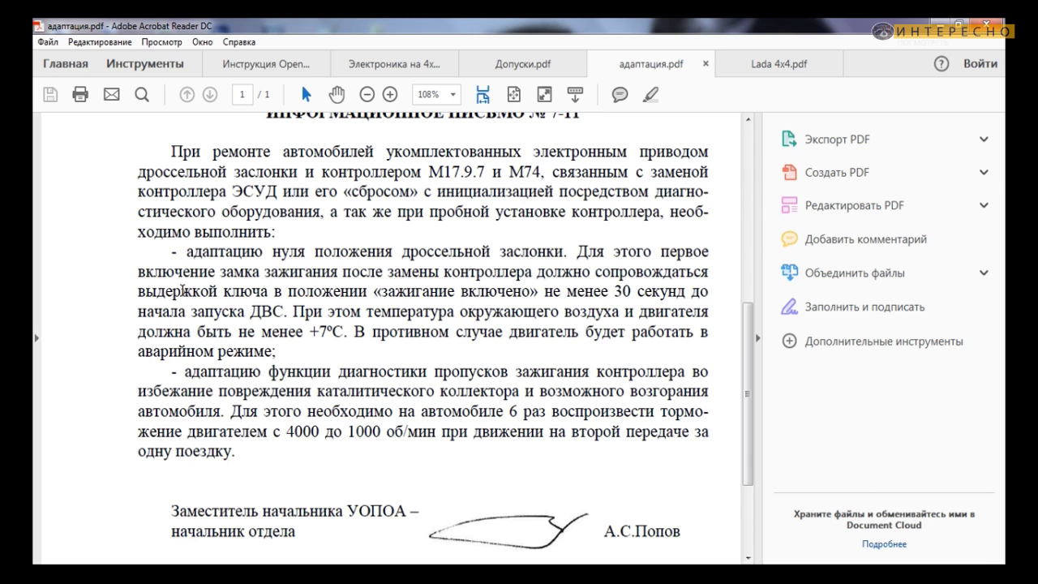
scroll(349, 403, "up", 1)
scroll(349, 403, "up", 8)
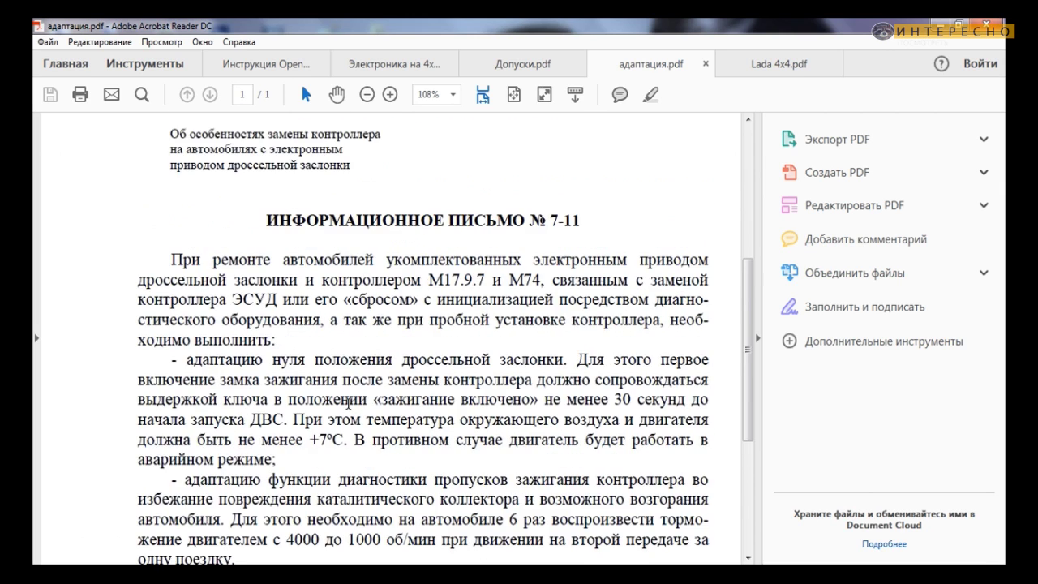
scroll(280, 478, "down", 10)
scroll(280, 480, "up", 5)
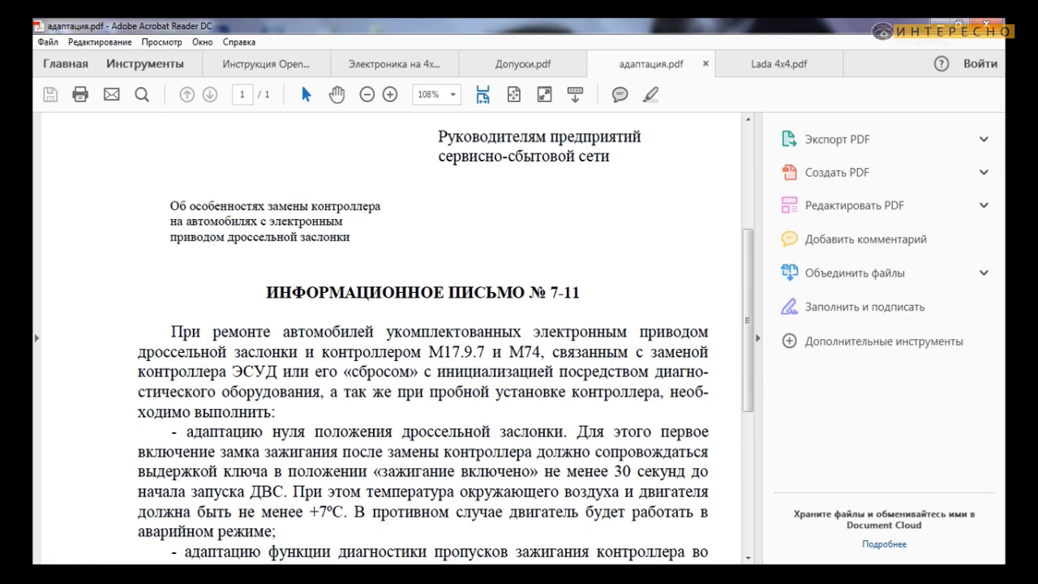
- Open the OpenDiag instruction document, Инструкция OpenDiag.pdf, and go to its title page
mouse_move(435, 572)
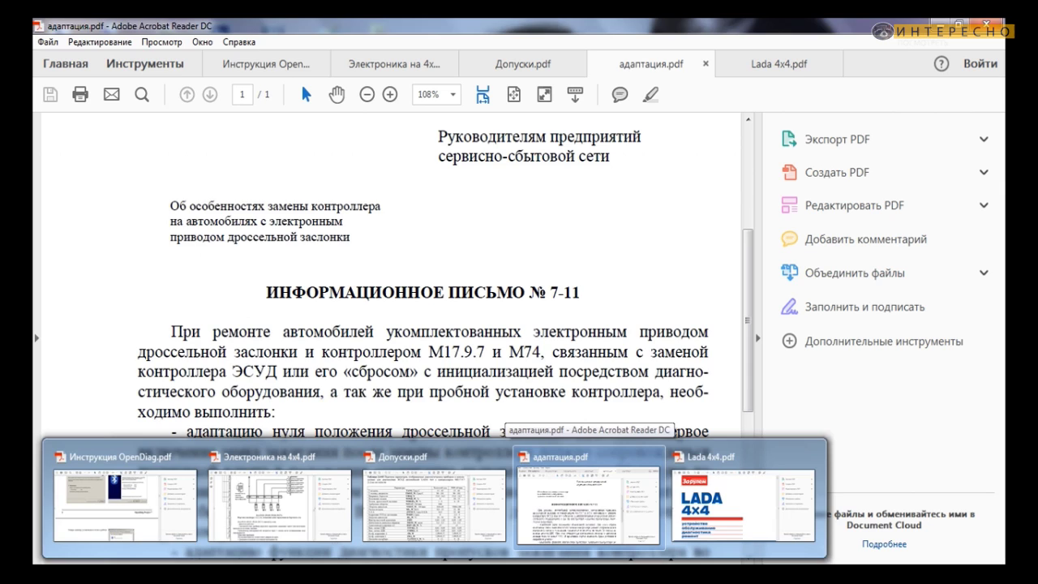
left_click(174, 498)
scroll(194, 499, "up", 6)
scroll(198, 499, "up", 20)
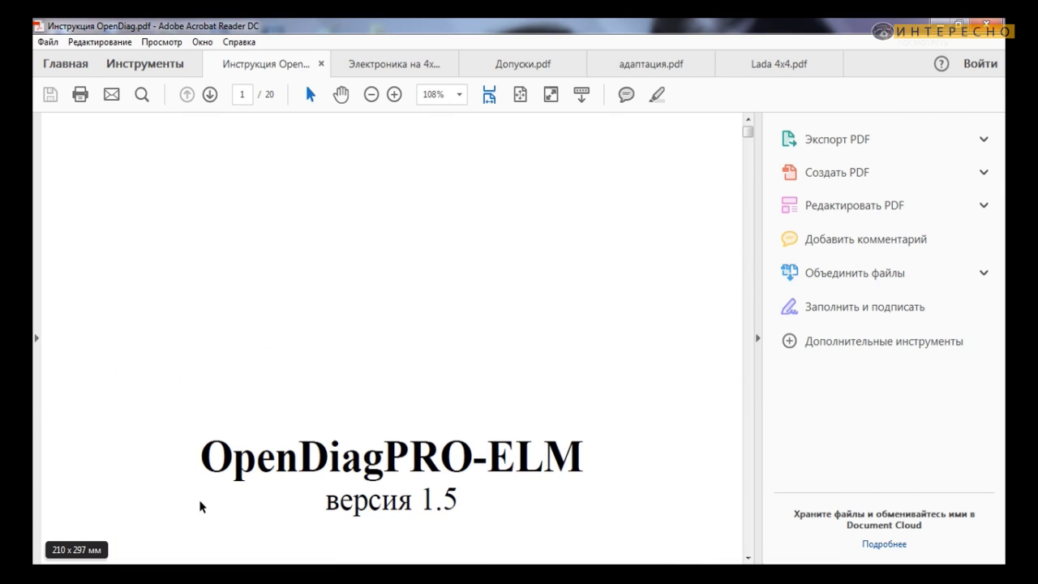
- Skim the OpenDiagPRO-ELM user guide through installation, software key activation and adapter connection, up to the equipment detection section on page 8
scroll(317, 373, "down", 3)
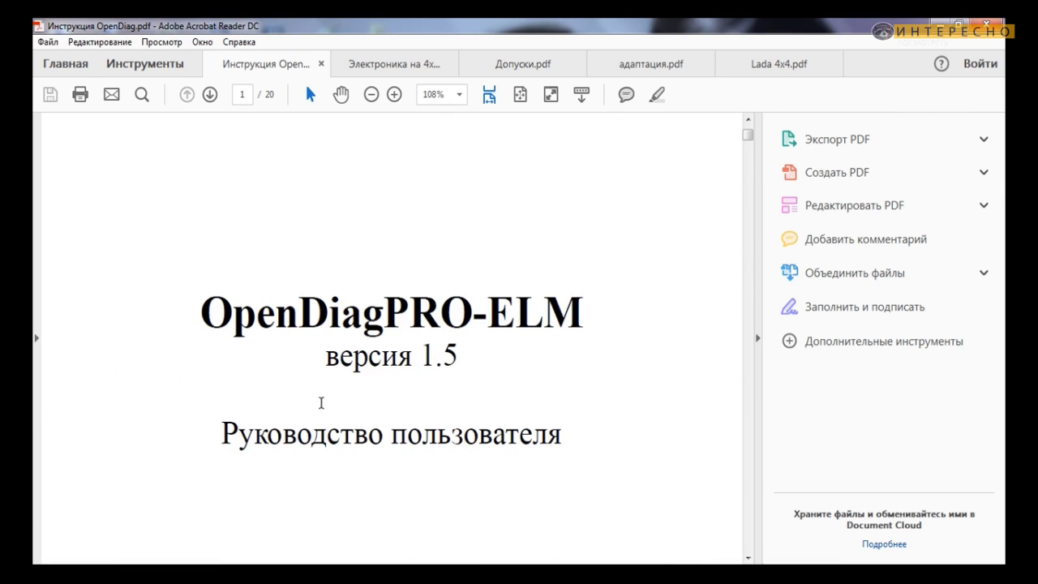
scroll(321, 403, "down", 2)
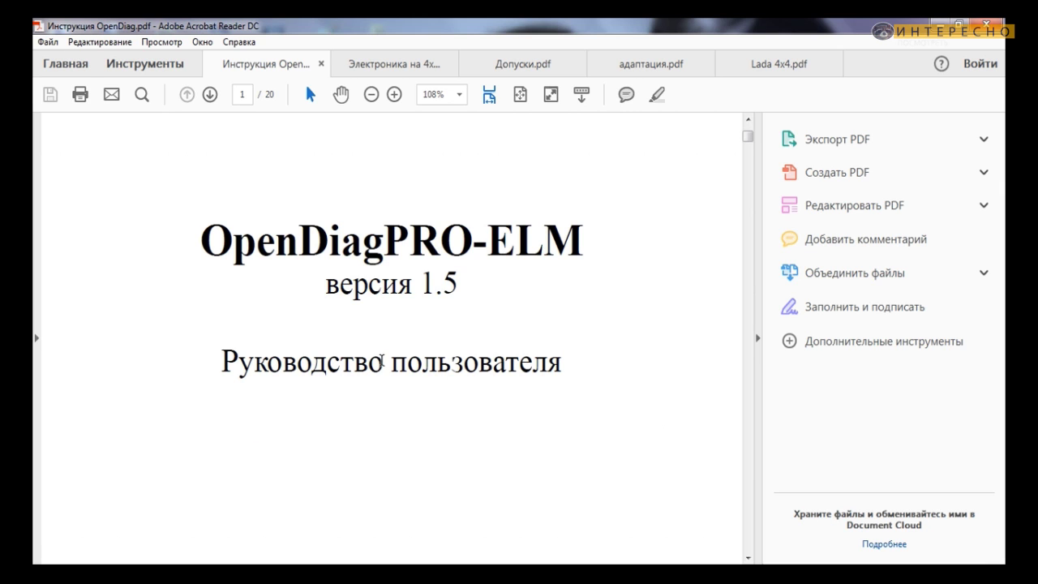
scroll(382, 361, "down", 6)
scroll(381, 357, "down", 20)
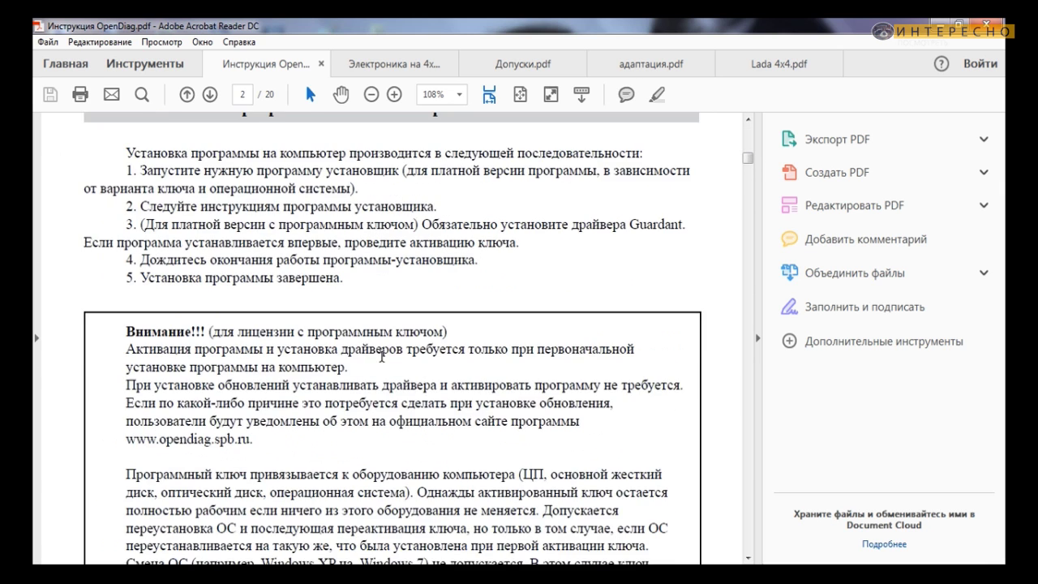
scroll(381, 357, "down", 18)
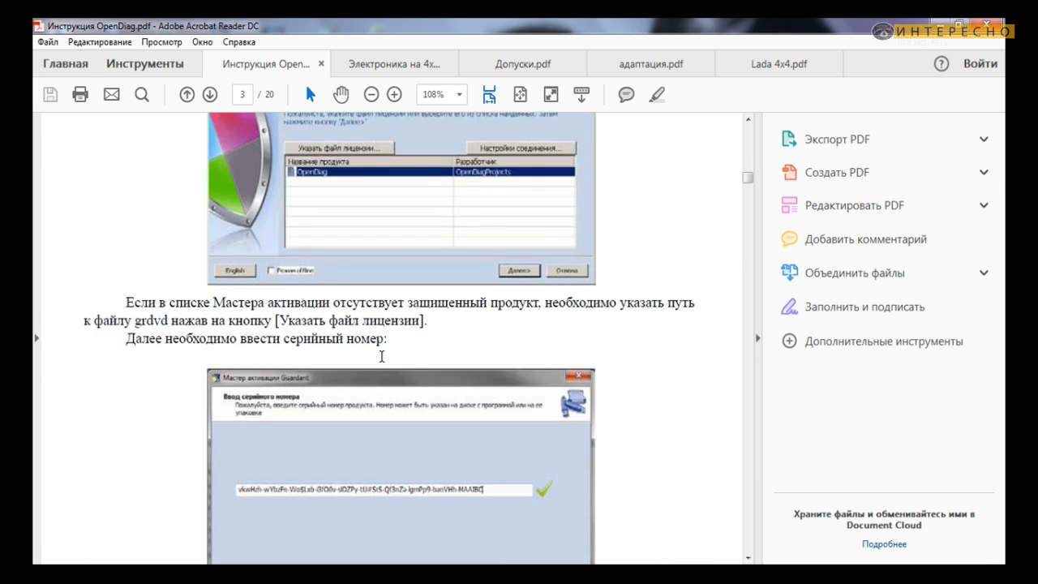
scroll(382, 356, "down", 18)
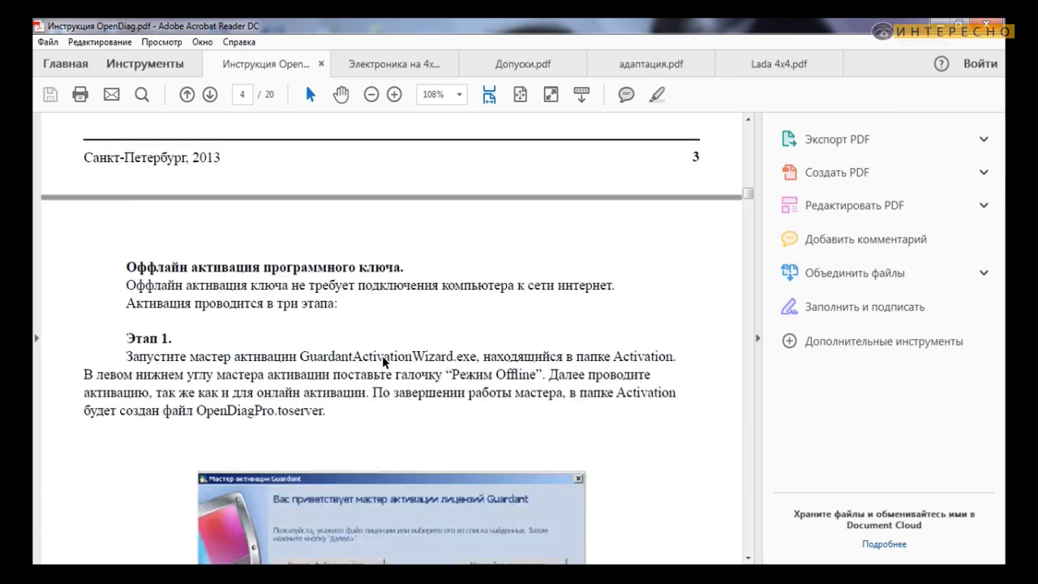
scroll(382, 355, "down", 15)
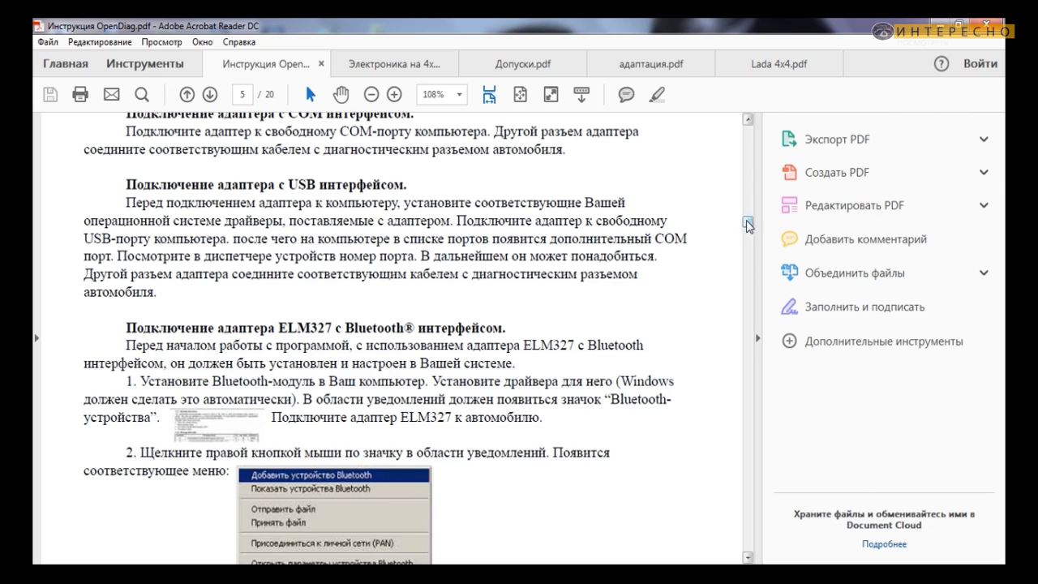
left_click_drag(748, 227, 743, 281)
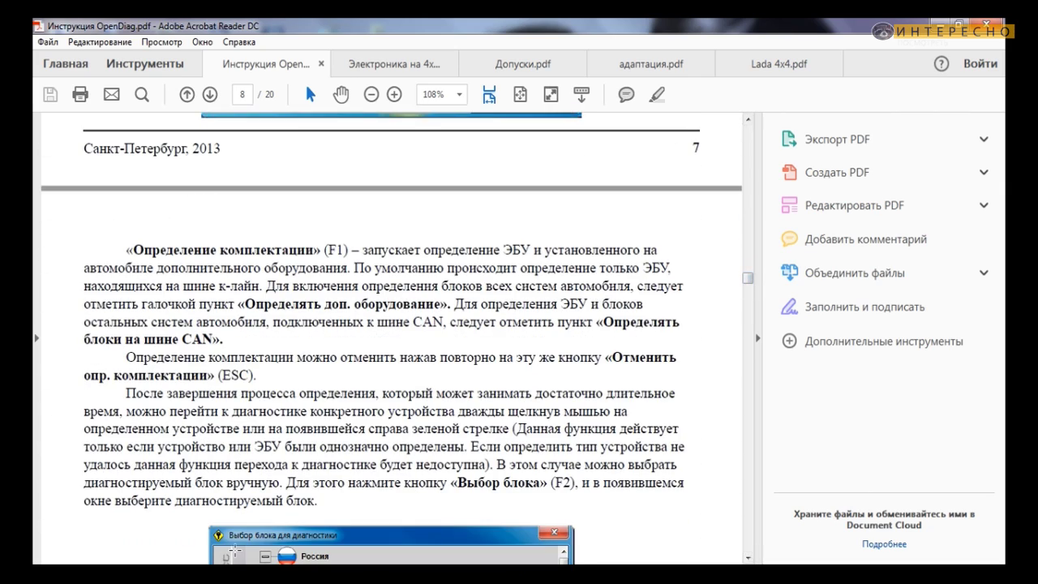
- Bring up the LADA 4x4 repair and maintenance book, Lada 4x4.pdf, at its cover page
mouse_move(438, 574)
left_click(721, 497)
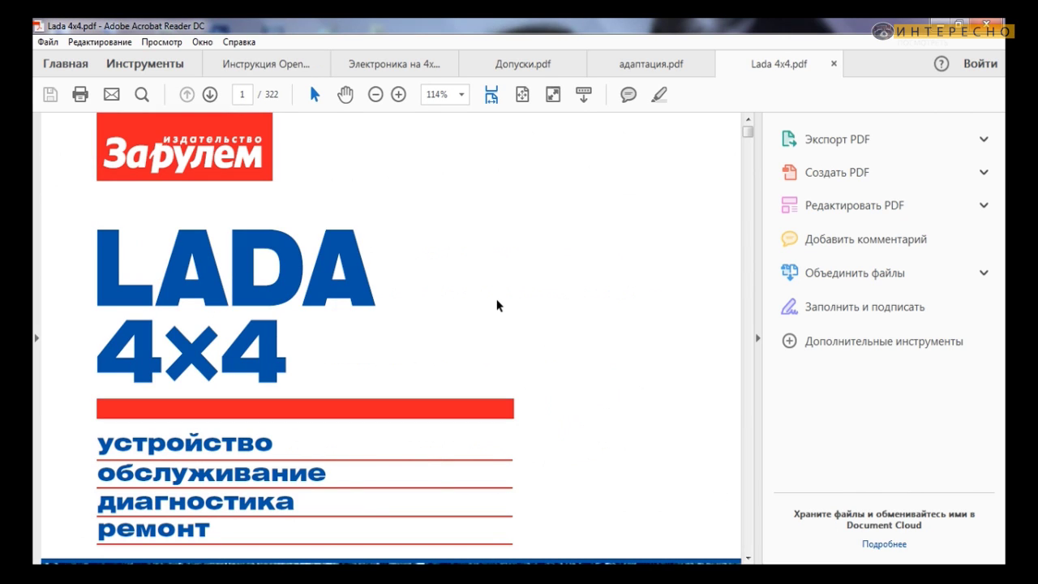